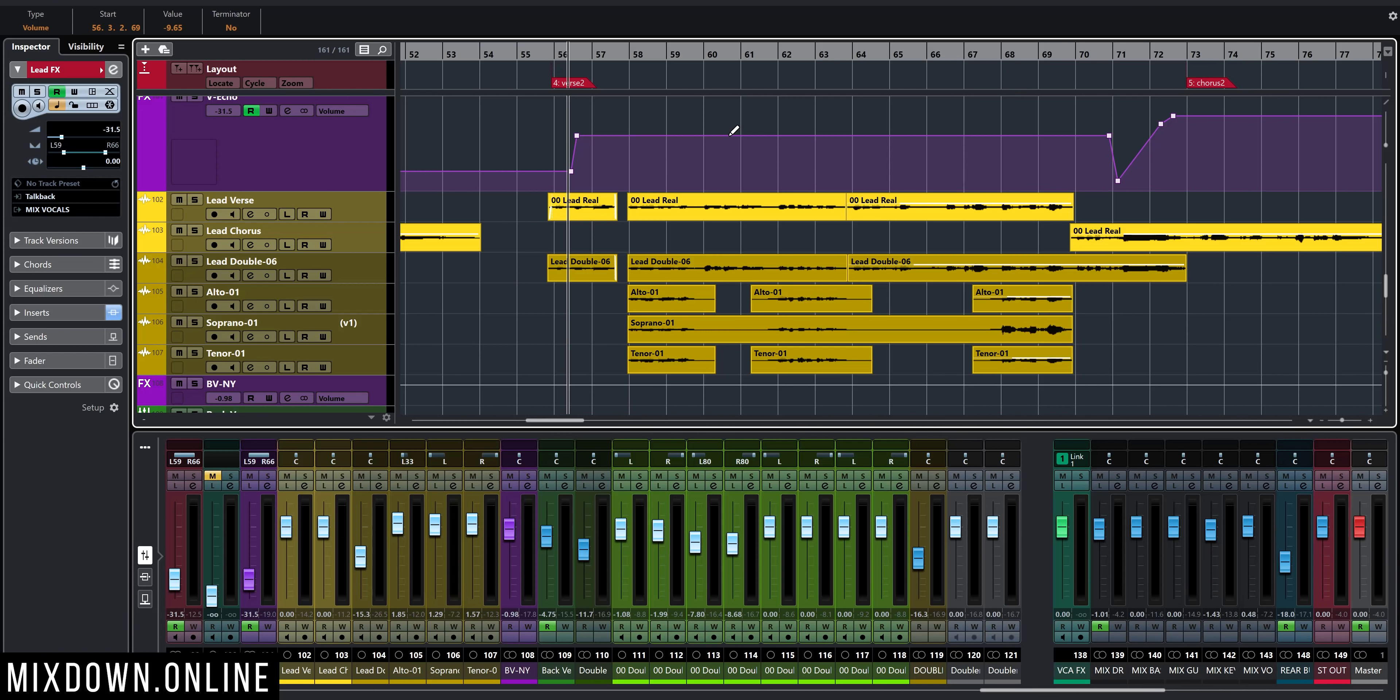
# Show the Lead FX track's insert effects and review the StereoDelay feedback, mix, filter and pan settings.
pyautogui.scroll(8, 734, 130)
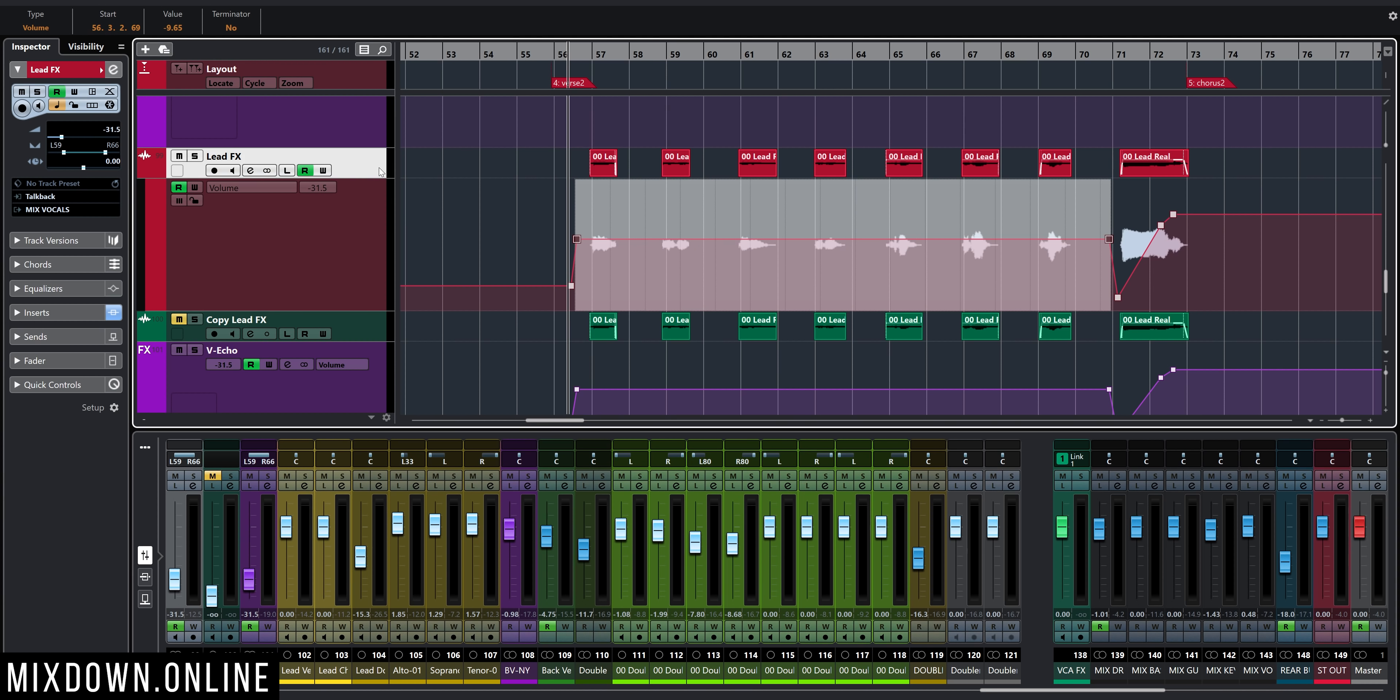
pyautogui.click(63, 309)
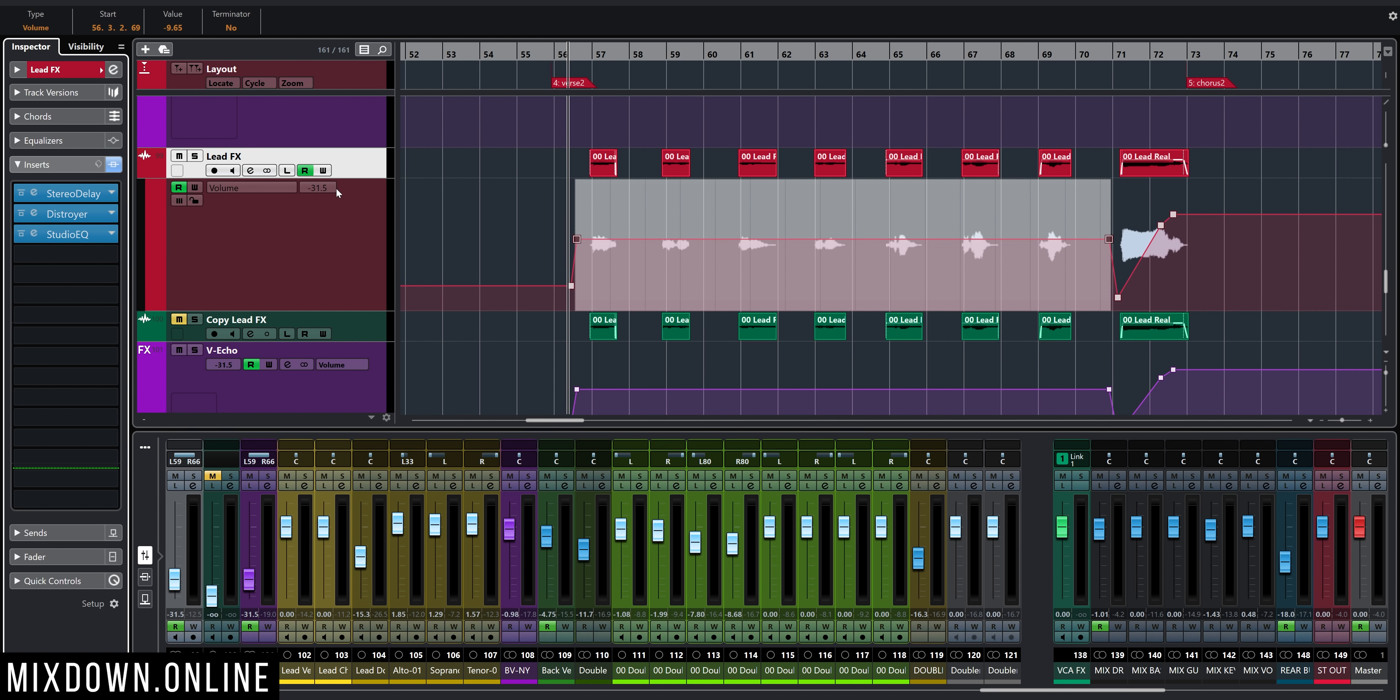
pyautogui.click(34, 194)
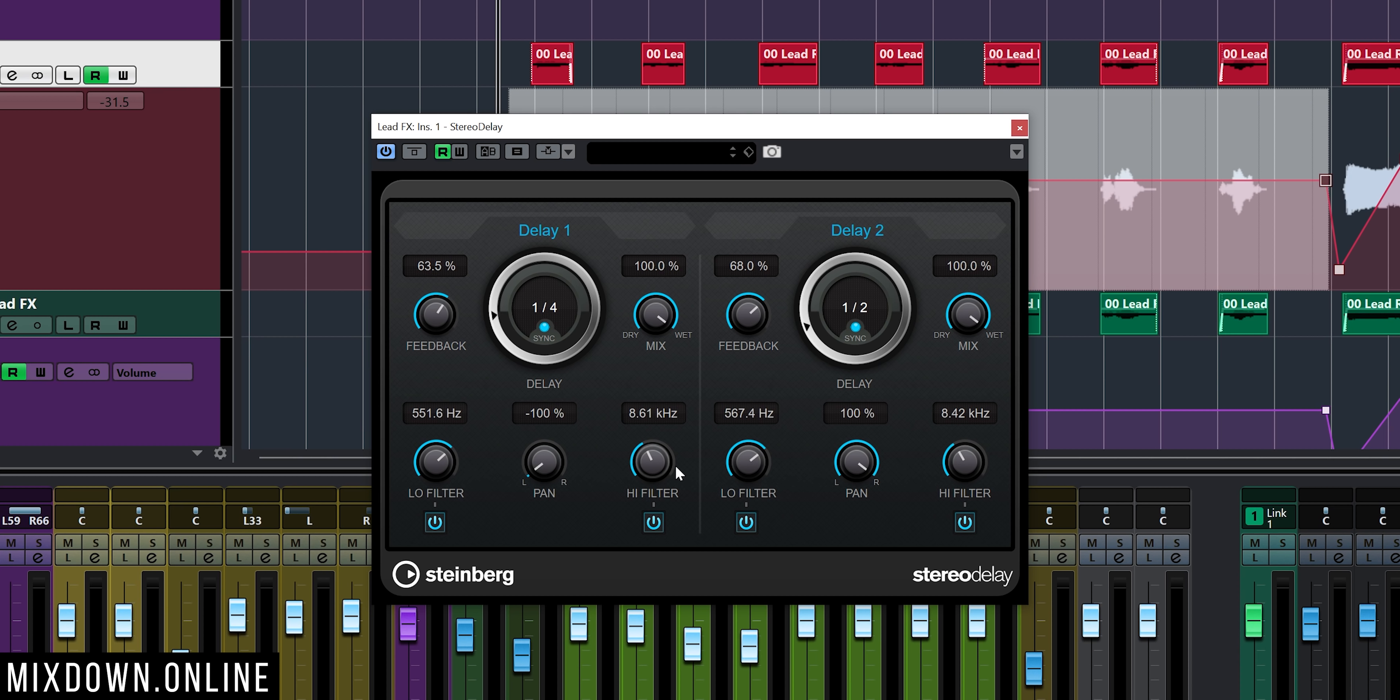
pyautogui.moveTo(659, 325); pyautogui.dragTo(630, 198)
pyautogui.click(1019, 127)
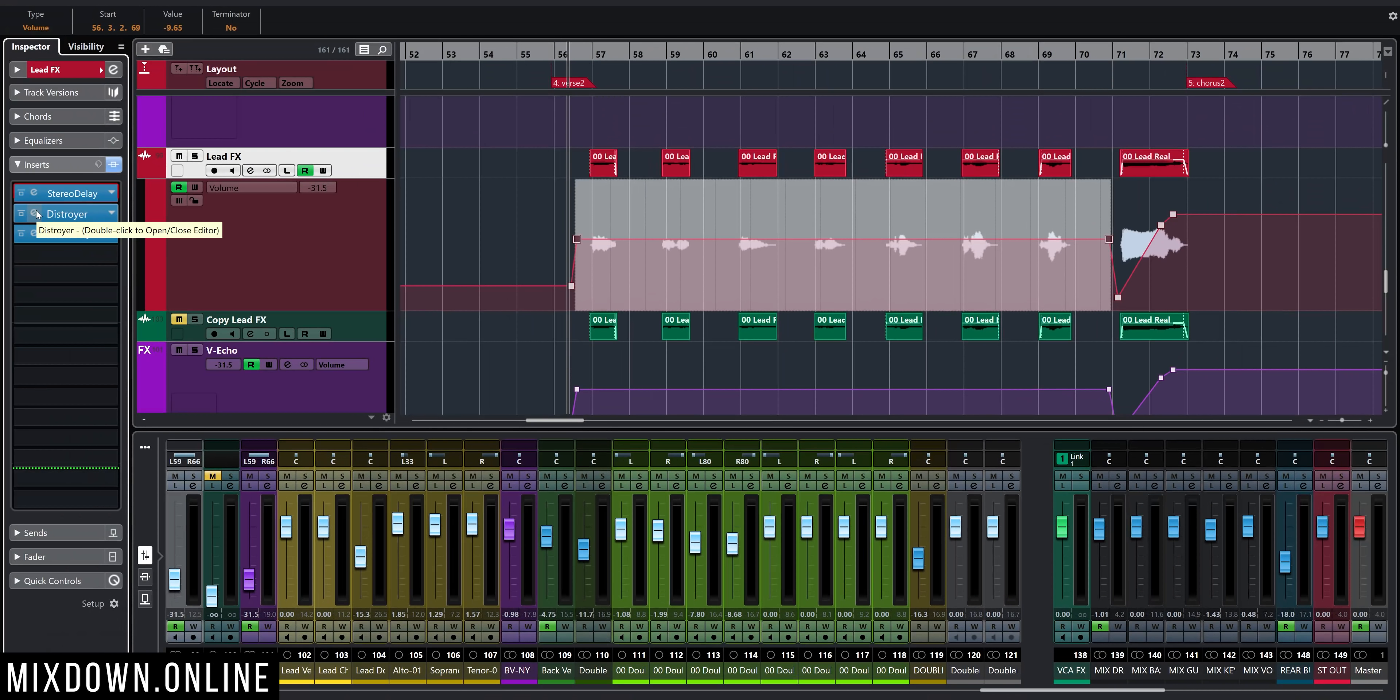
# Review the Distroyer and StudioEQ settings on the Lead FX track, closing each editor after viewing it.
pyautogui.click(35, 213)
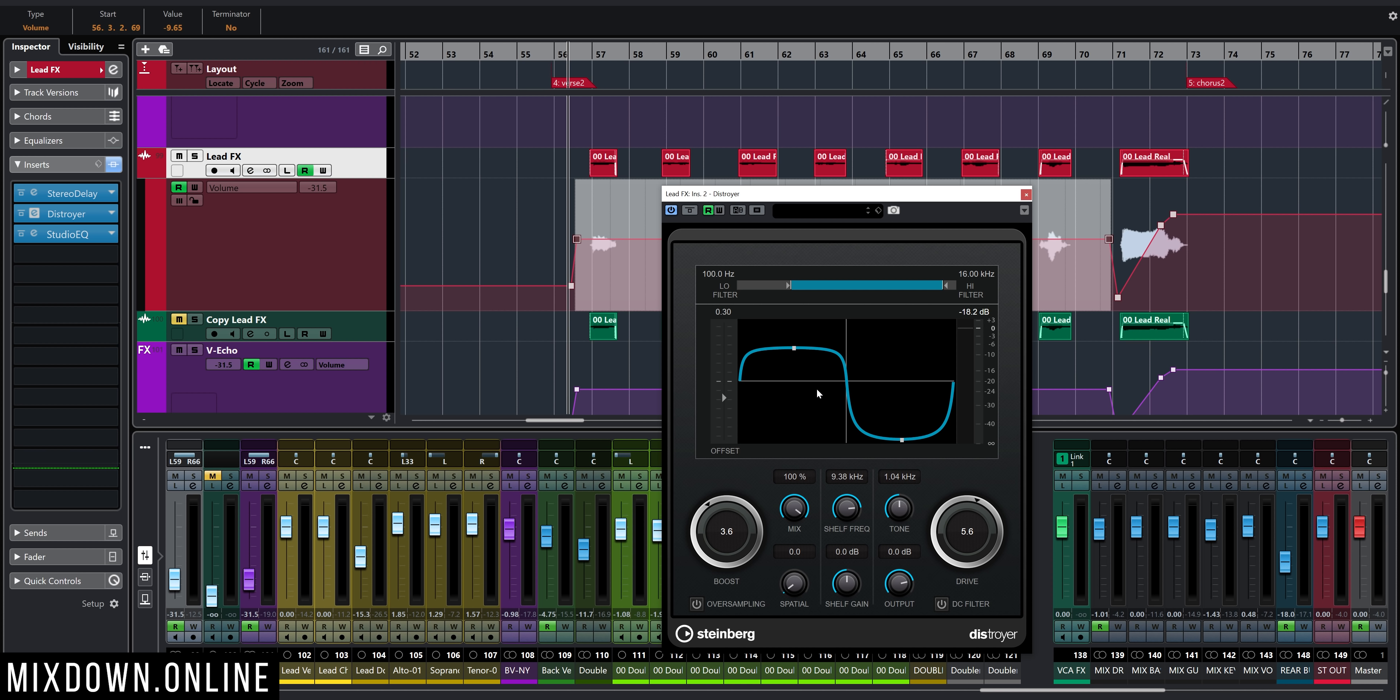
pyautogui.click(1026, 194)
pyautogui.click(39, 239)
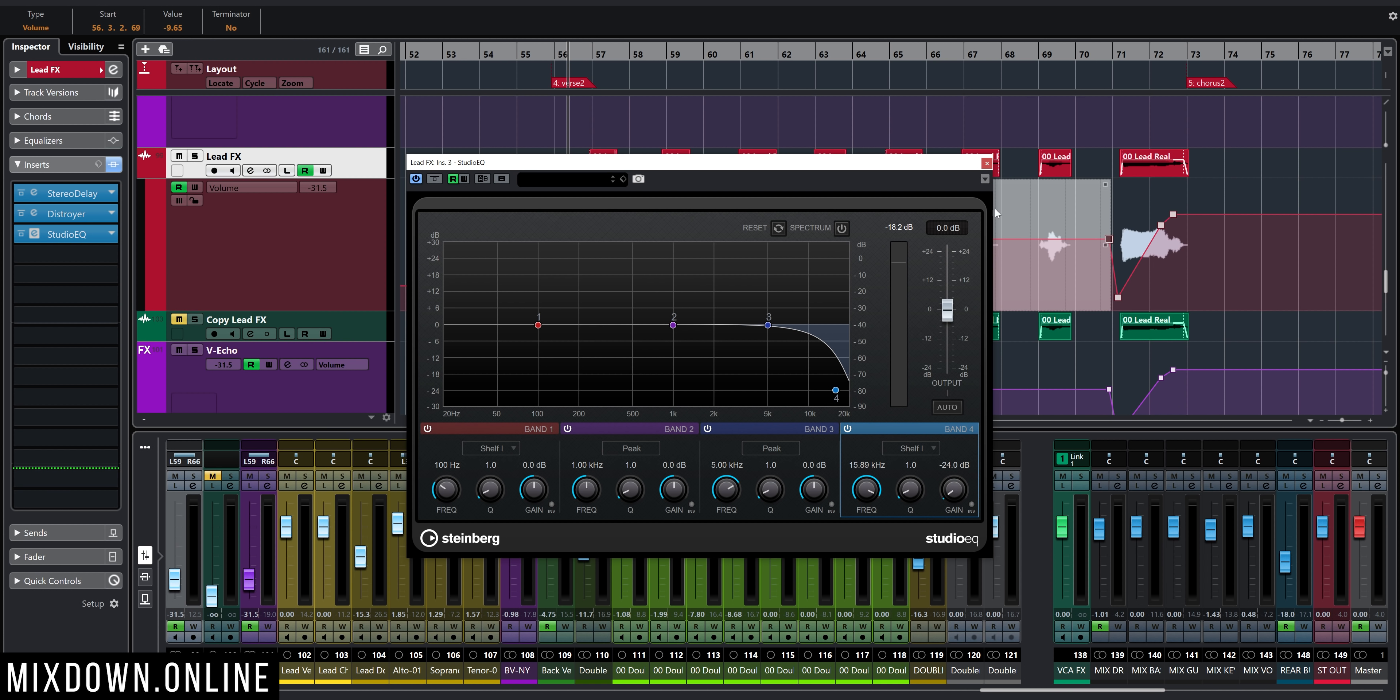
pyautogui.click(987, 163)
# Solo the Lead FX track and compare its verse 2 events with the Lead Verse events by selecting each group.
pyautogui.click(195, 156)
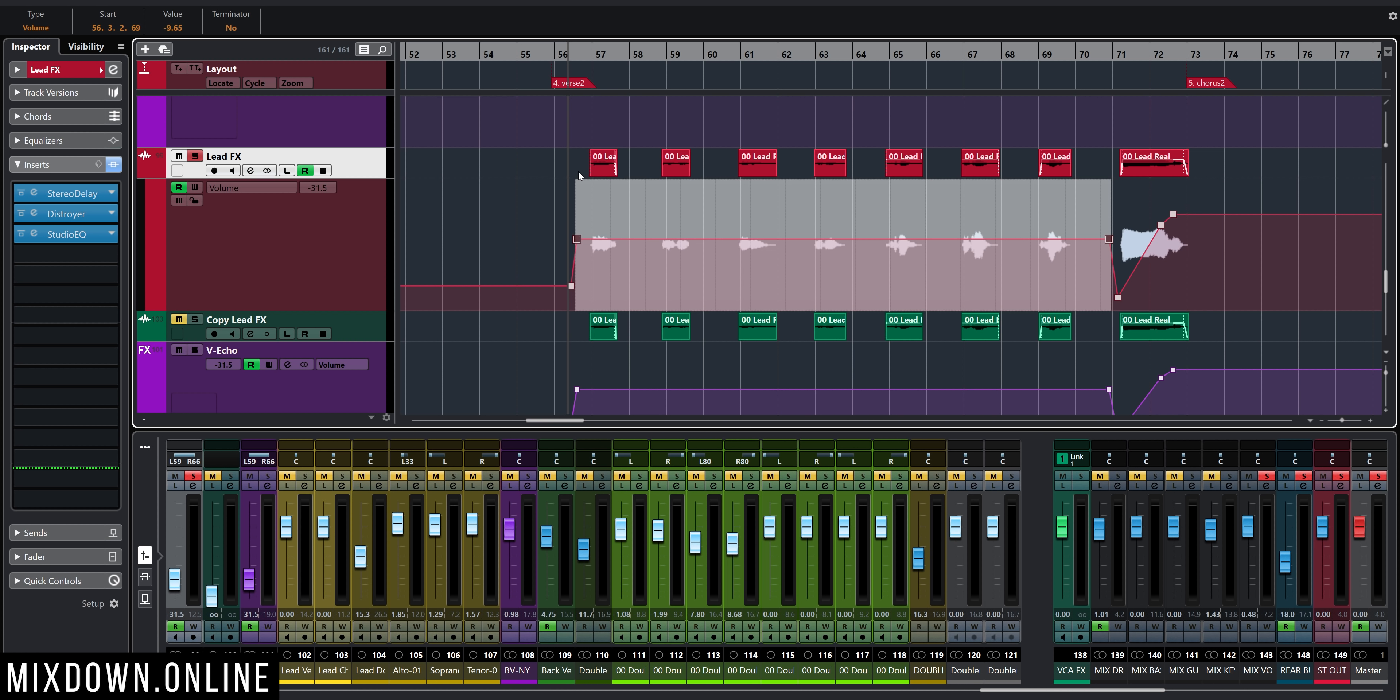
pyautogui.moveTo(539, 155); pyautogui.dragTo(1222, 152)
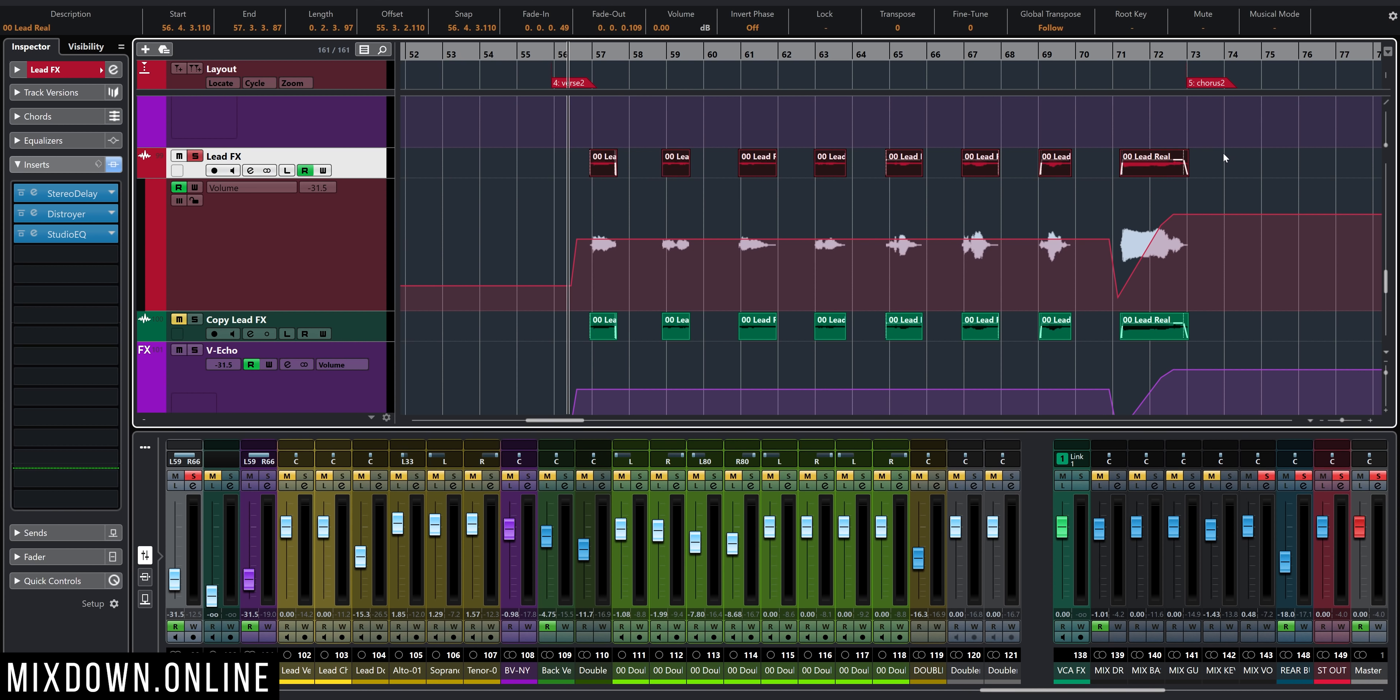
pyautogui.scroll(-5, 1137, 171)
pyautogui.moveTo(589, 237); pyautogui.dragTo(1082, 275)
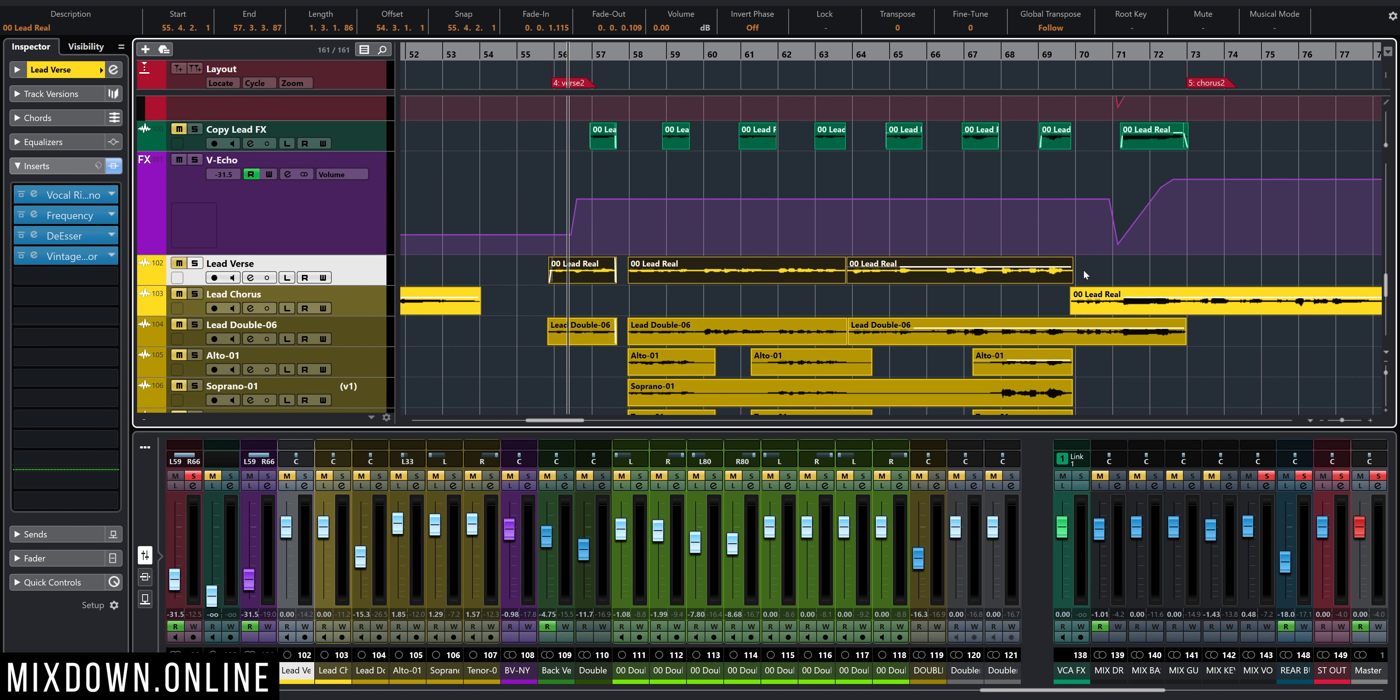
pyautogui.scroll(4, 1074, 263)
pyautogui.moveTo(543, 163); pyautogui.dragTo(1209, 160)
pyautogui.moveTo(1151, 164)
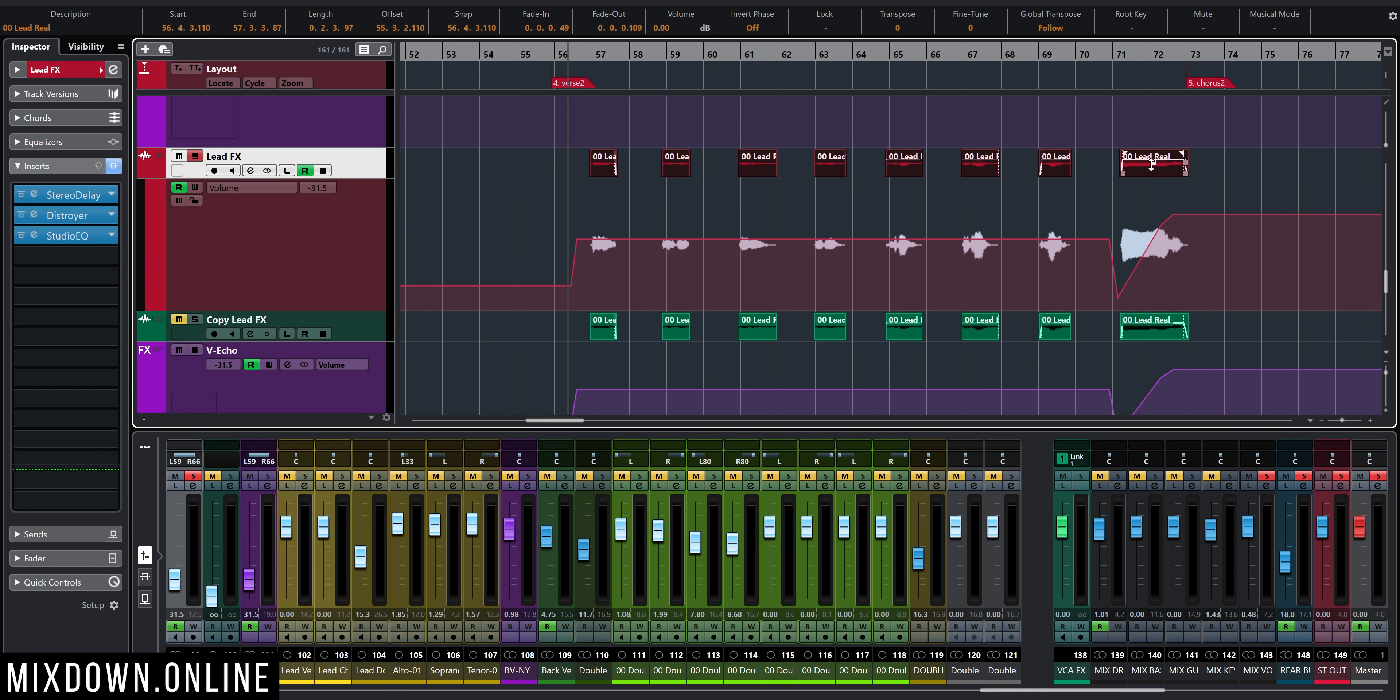
# Select the two adjoining Lead Verse events between bars 58 and 70 that supply the echoed phrases.
pyautogui.scroll(-4, 973, 253)
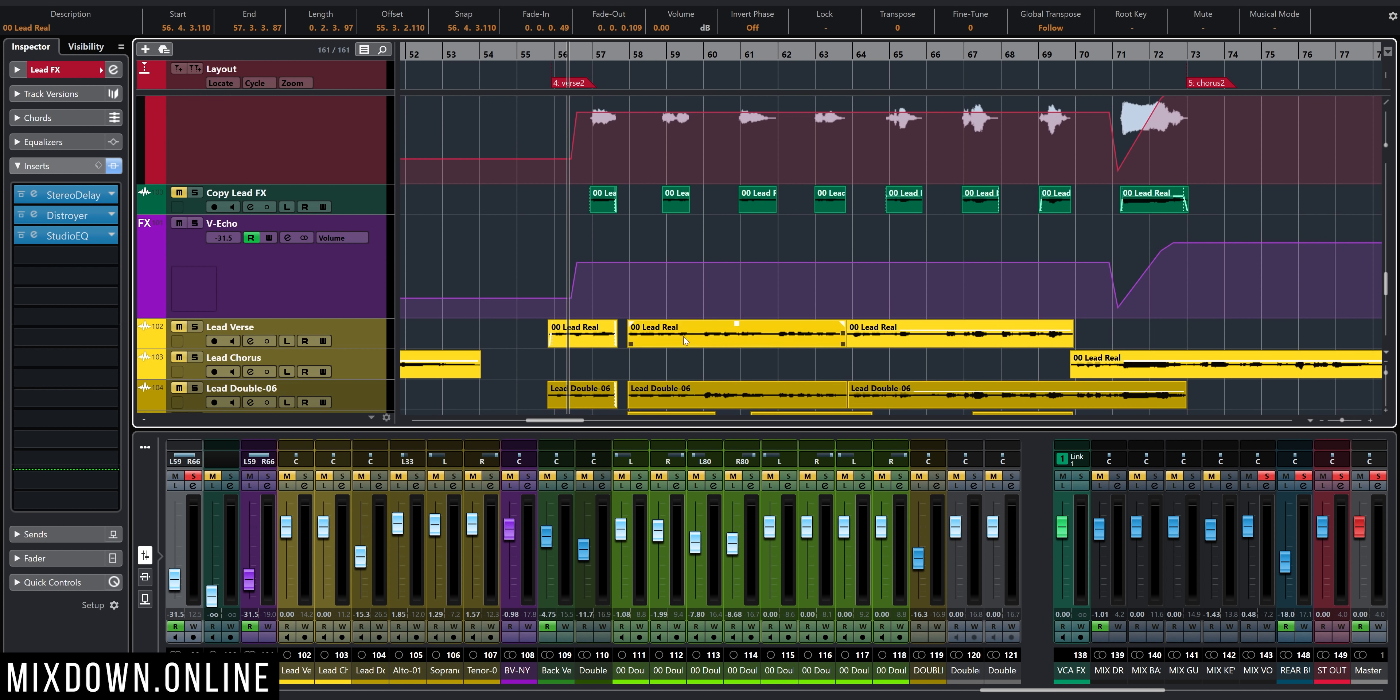
pyautogui.click(736, 329)
pyautogui.click(918, 332)
pyautogui.moveTo(762, 307); pyautogui.dragTo(938, 331)
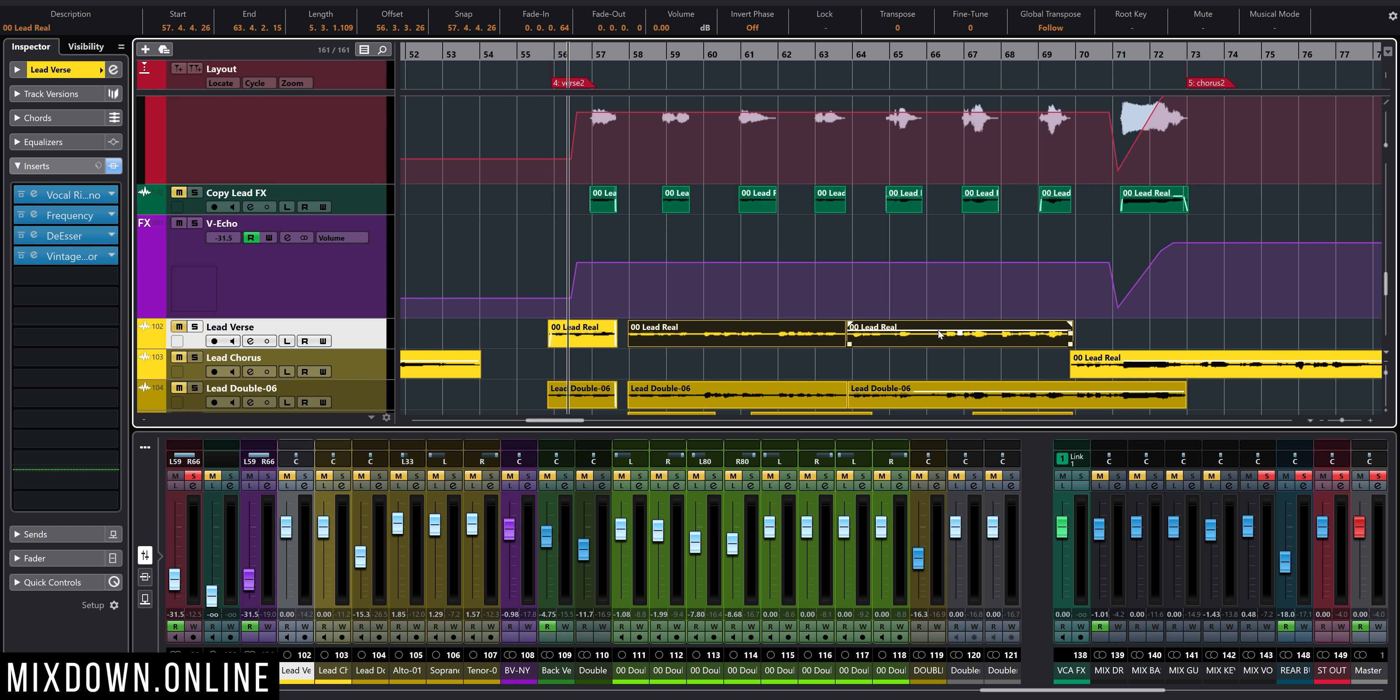
pyautogui.moveTo(697, 305); pyautogui.dragTo(982, 342)
# Return to the Lead FX track, select it and turn off its solo.
pyautogui.scroll(3, 982, 336)
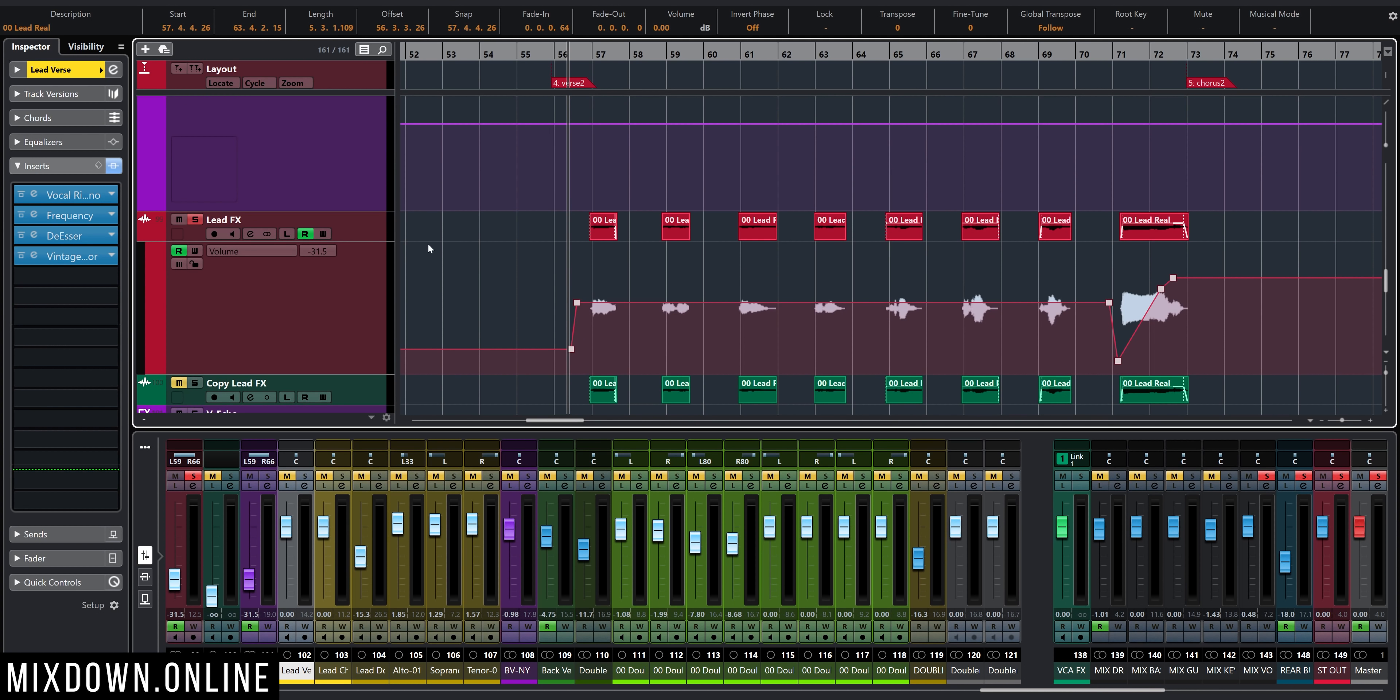
pyautogui.click(378, 224)
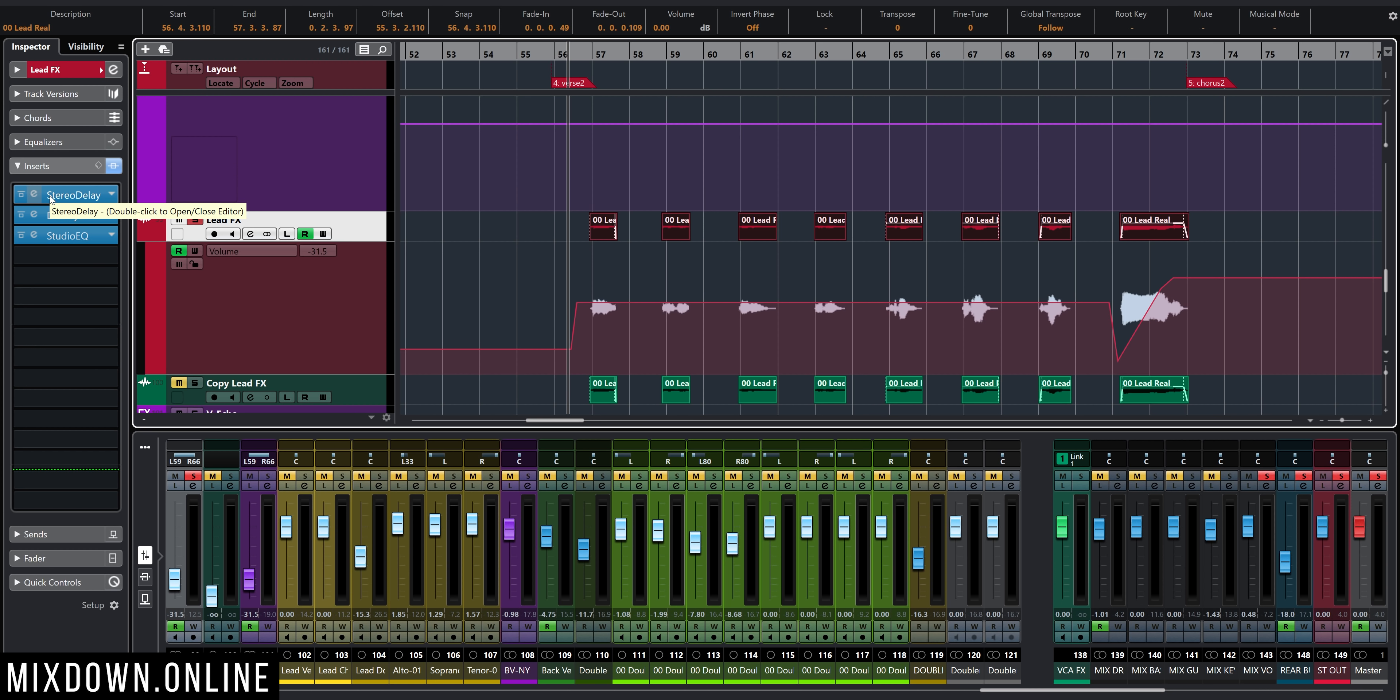
pyautogui.scroll(-3, 603, 237)
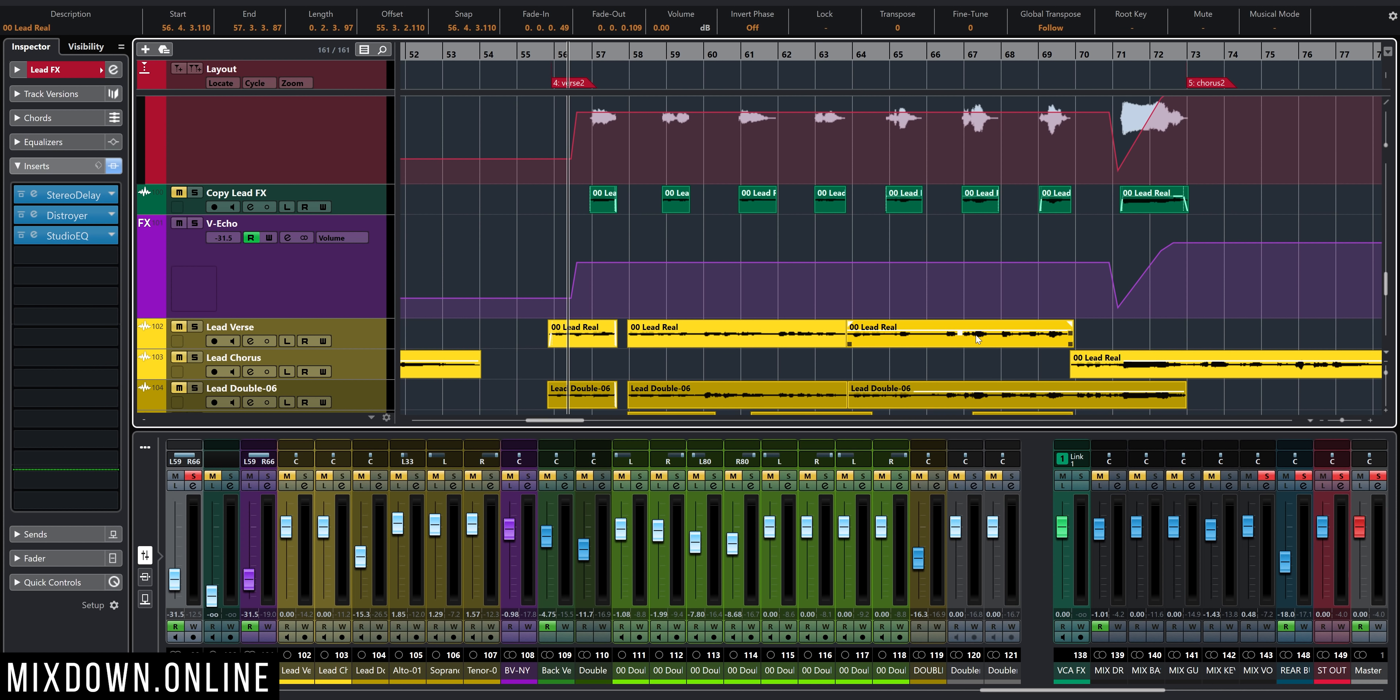
pyautogui.scroll(3, 977, 338)
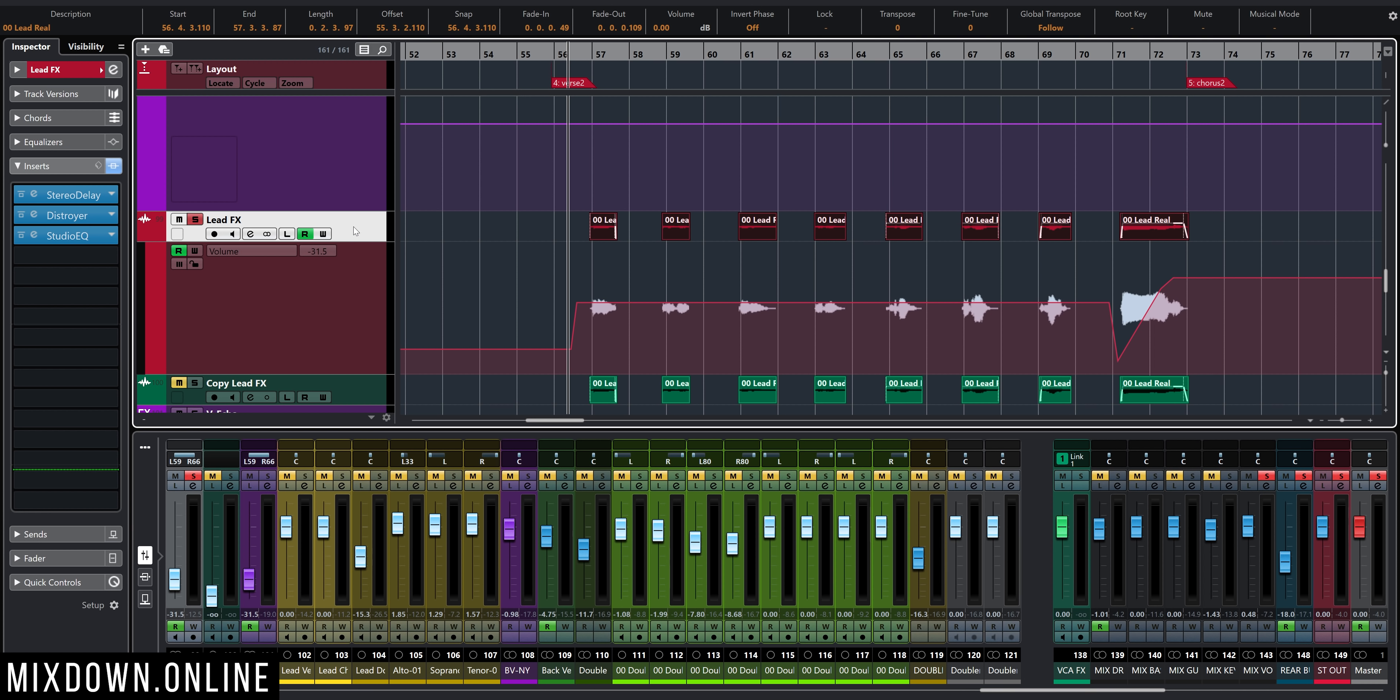
pyautogui.click(195, 219)
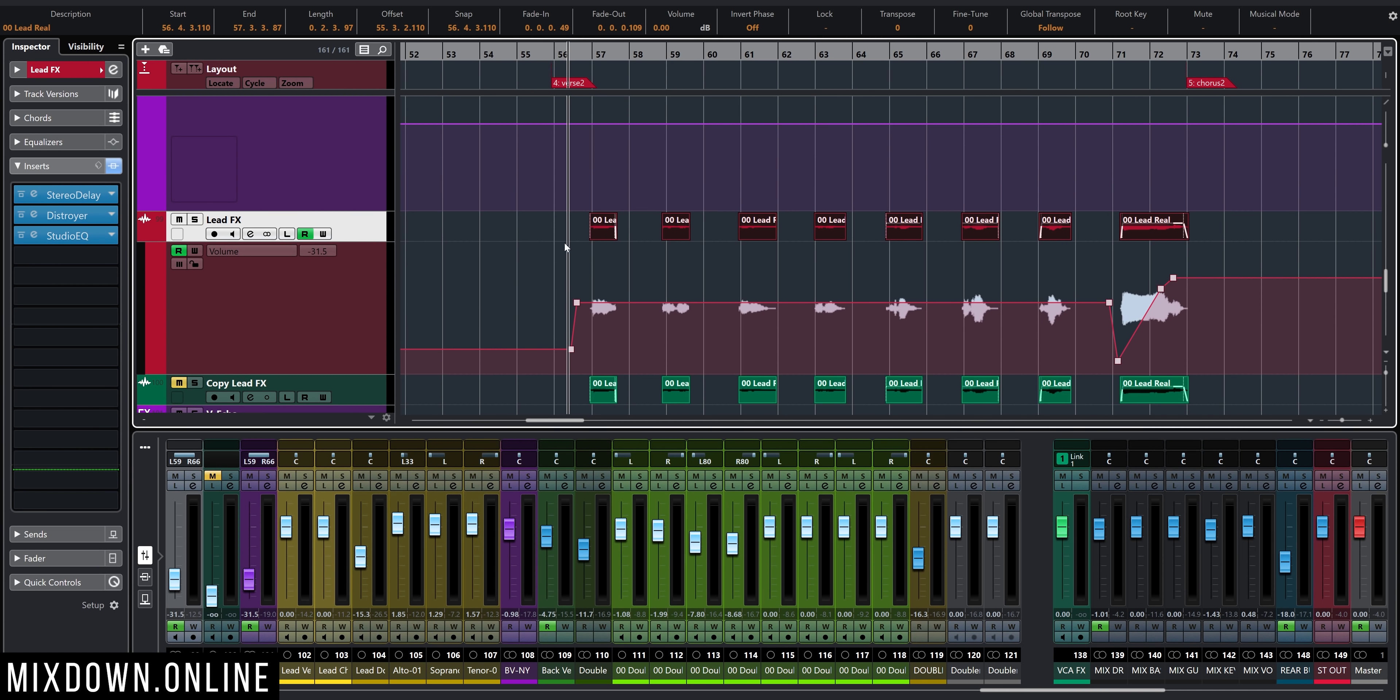
pyautogui.click(378, 308)
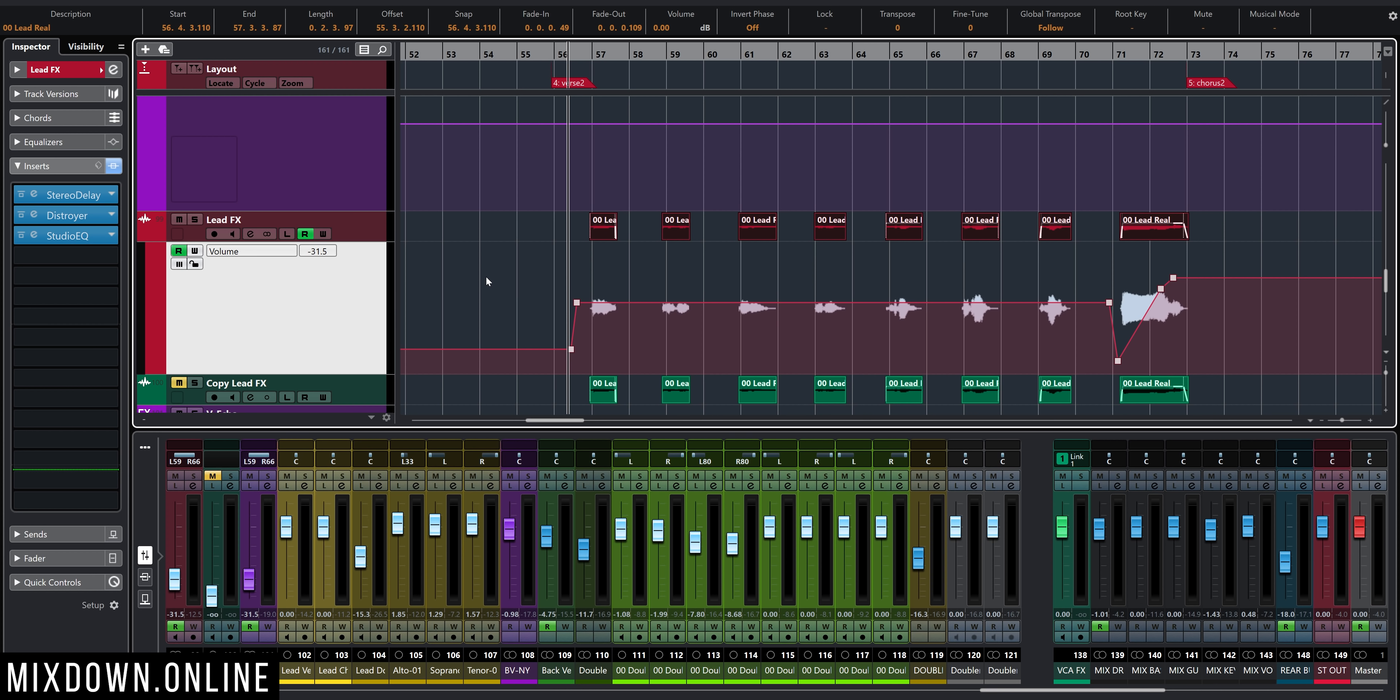
pyautogui.click(378, 231)
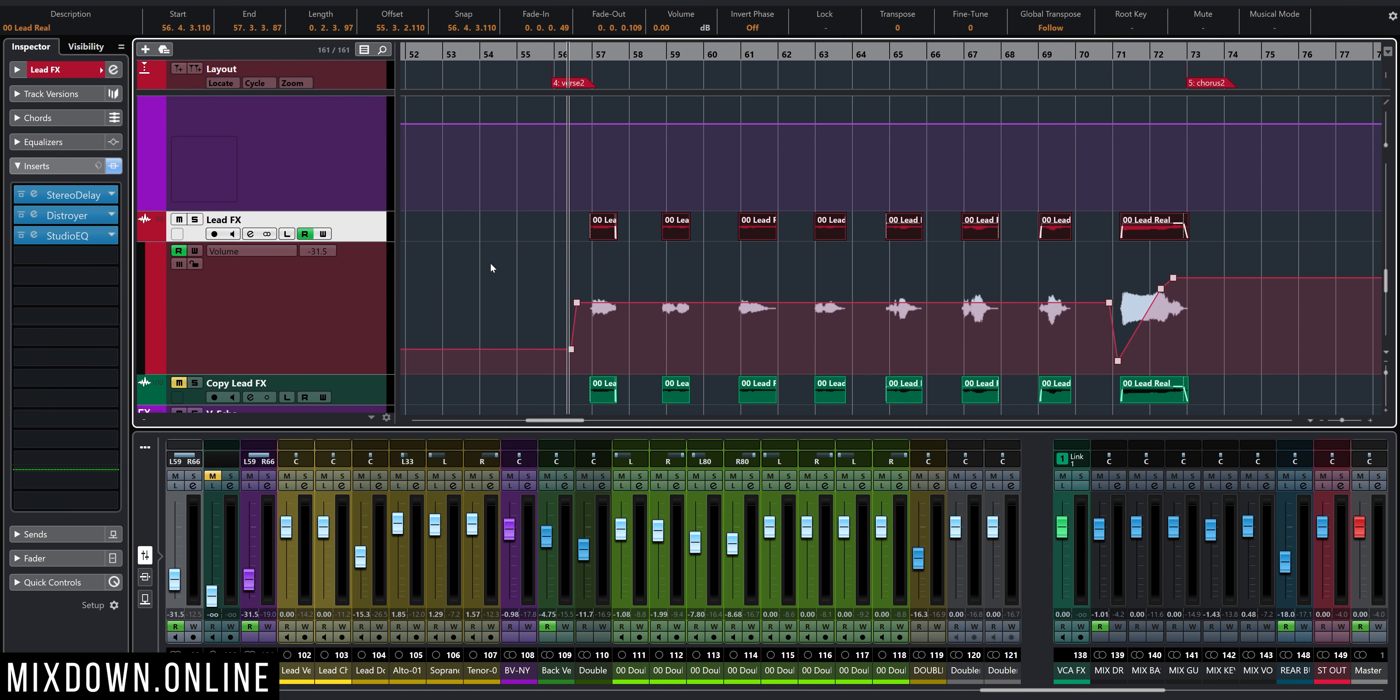
pyautogui.scroll(-4, 490, 263)
pyautogui.scroll(4, 490, 262)
# Audition verse 2 first with the rear bus channel soloed, and again with only the Lead FX track soloed.
pyautogui.click(1303, 476)
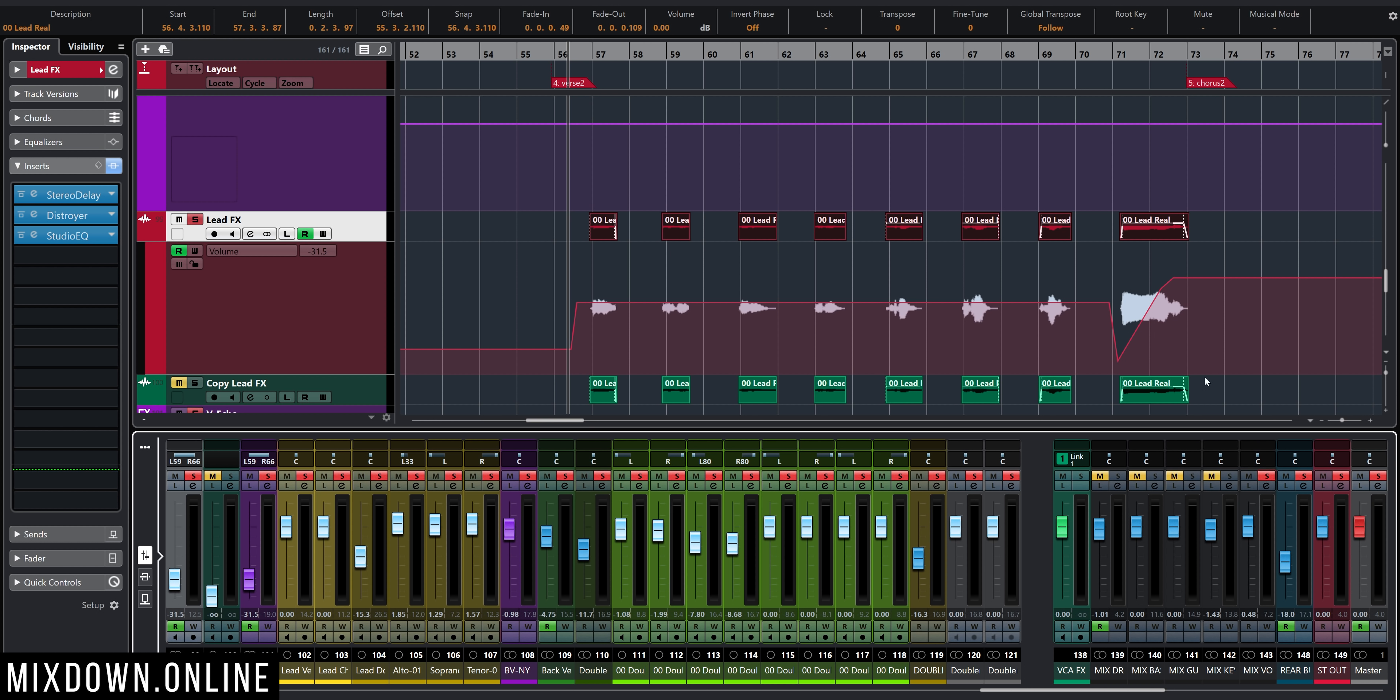
pyautogui.press('space')
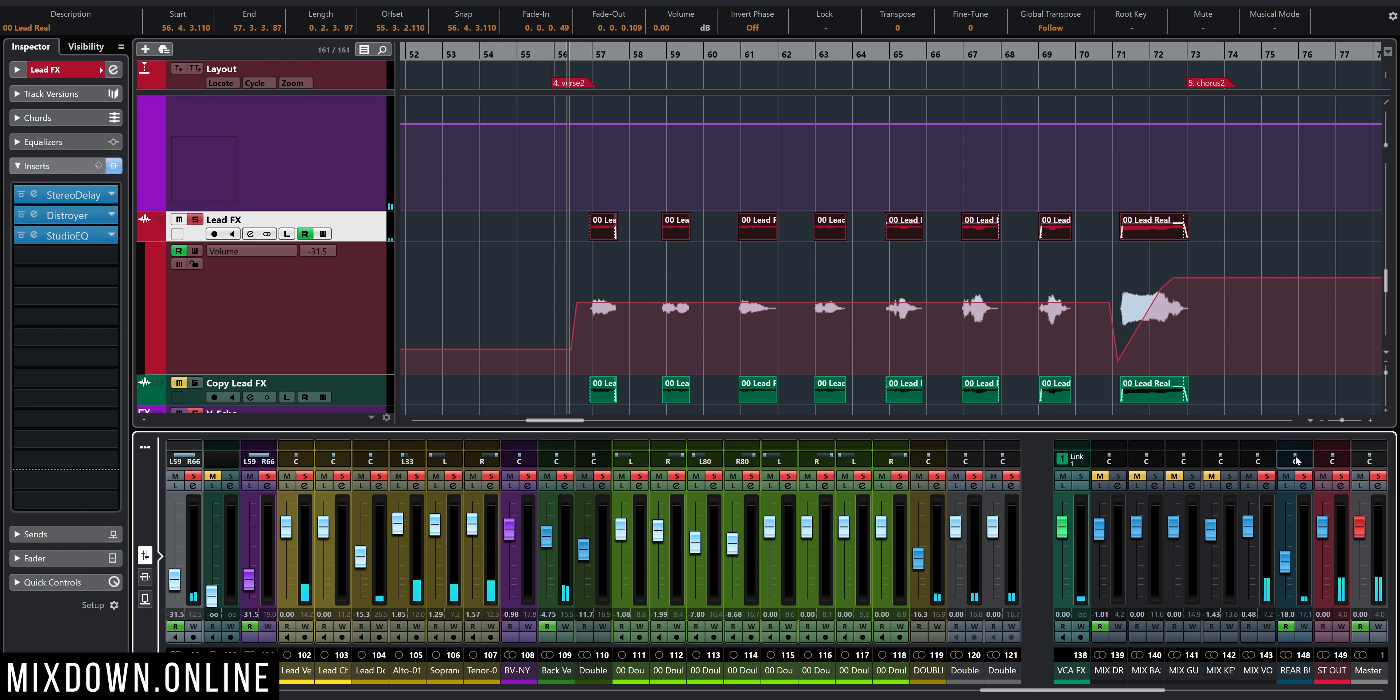
pyautogui.click(1305, 476)
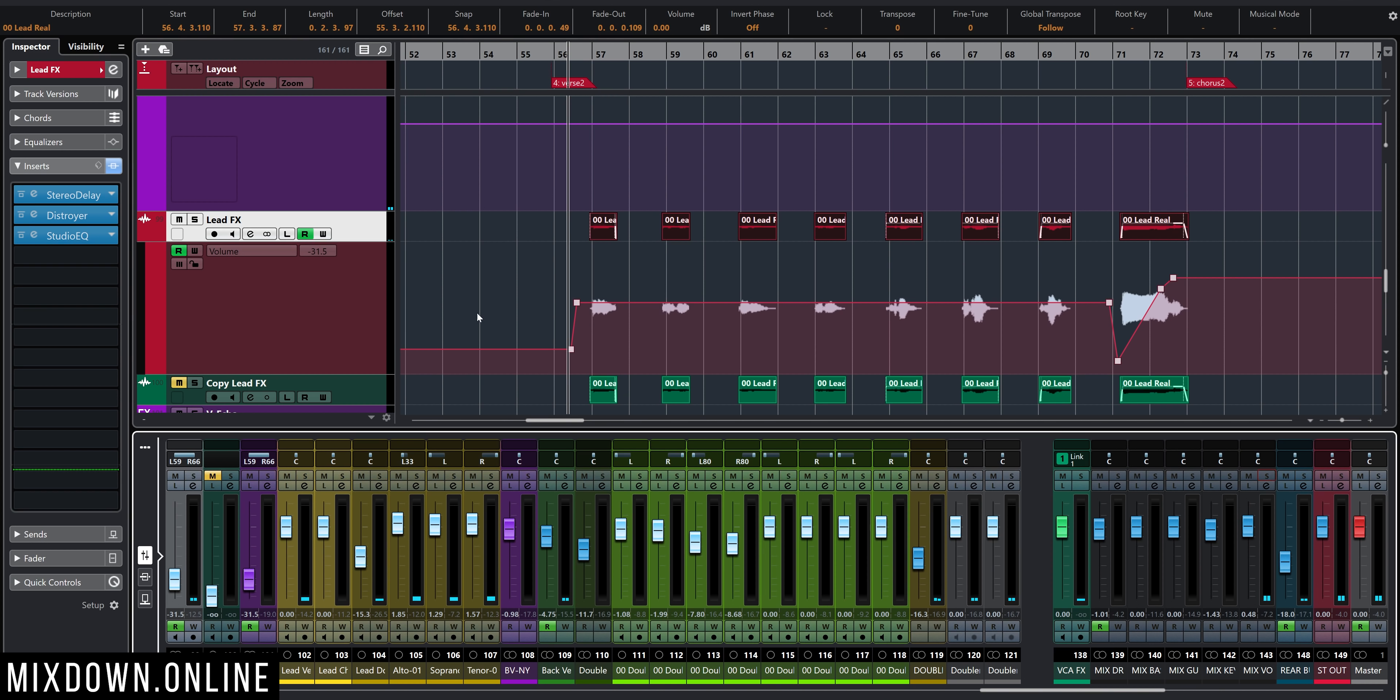
pyautogui.click(242, 217)
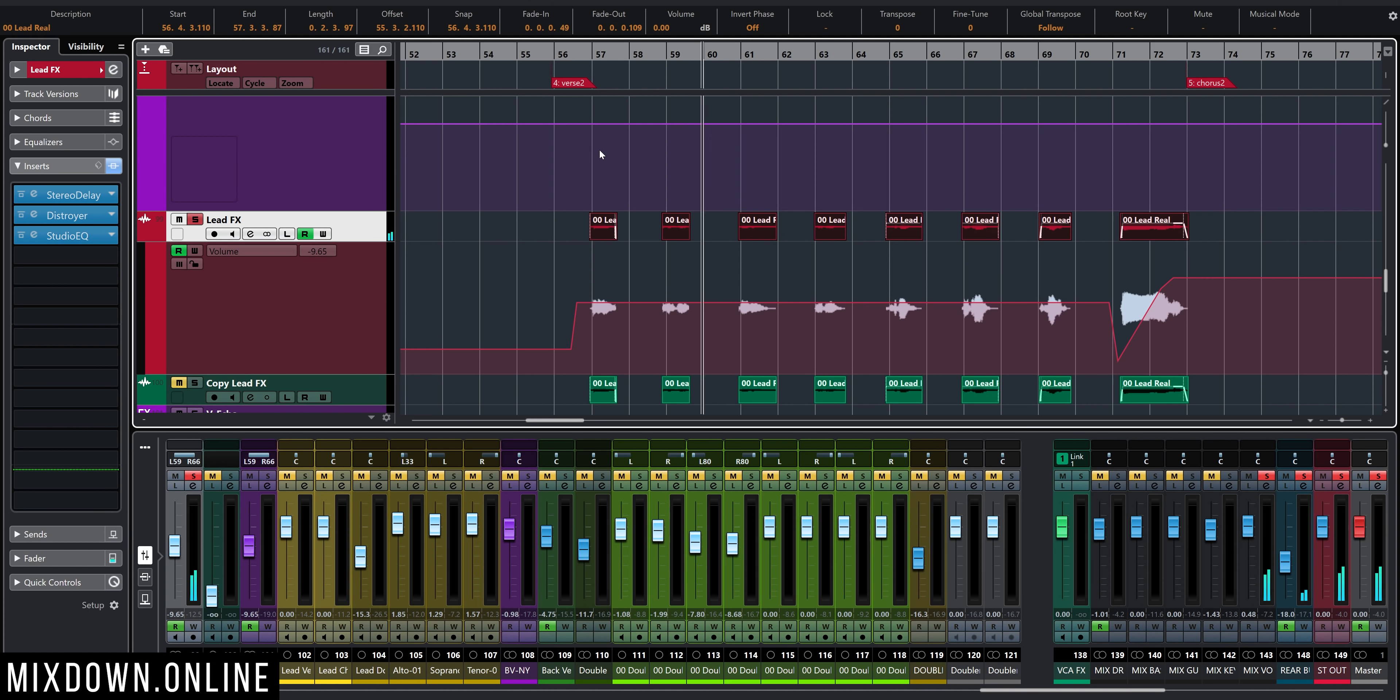
pyautogui.press('space')
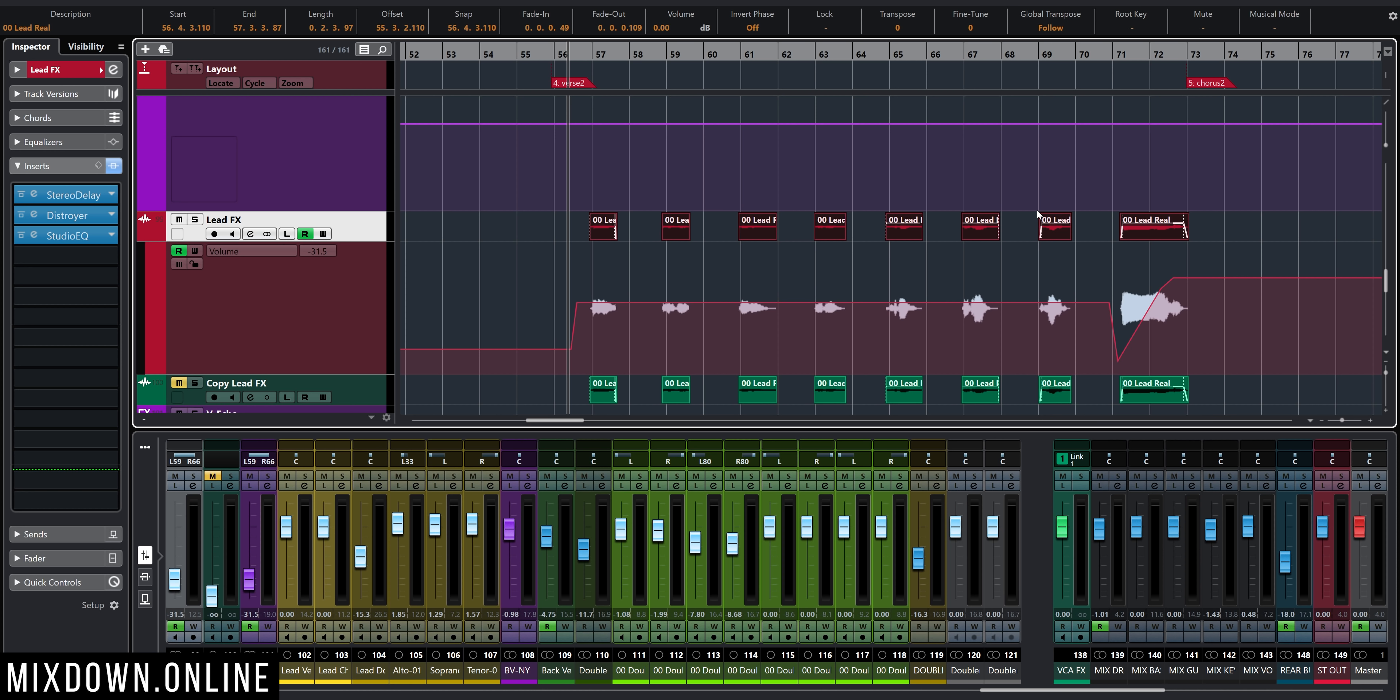
# Select the Lead Verse track, audition verse 2 with the MIX VO channel soloed, and clear the solo.
pyautogui.scroll(-4, 924, 282)
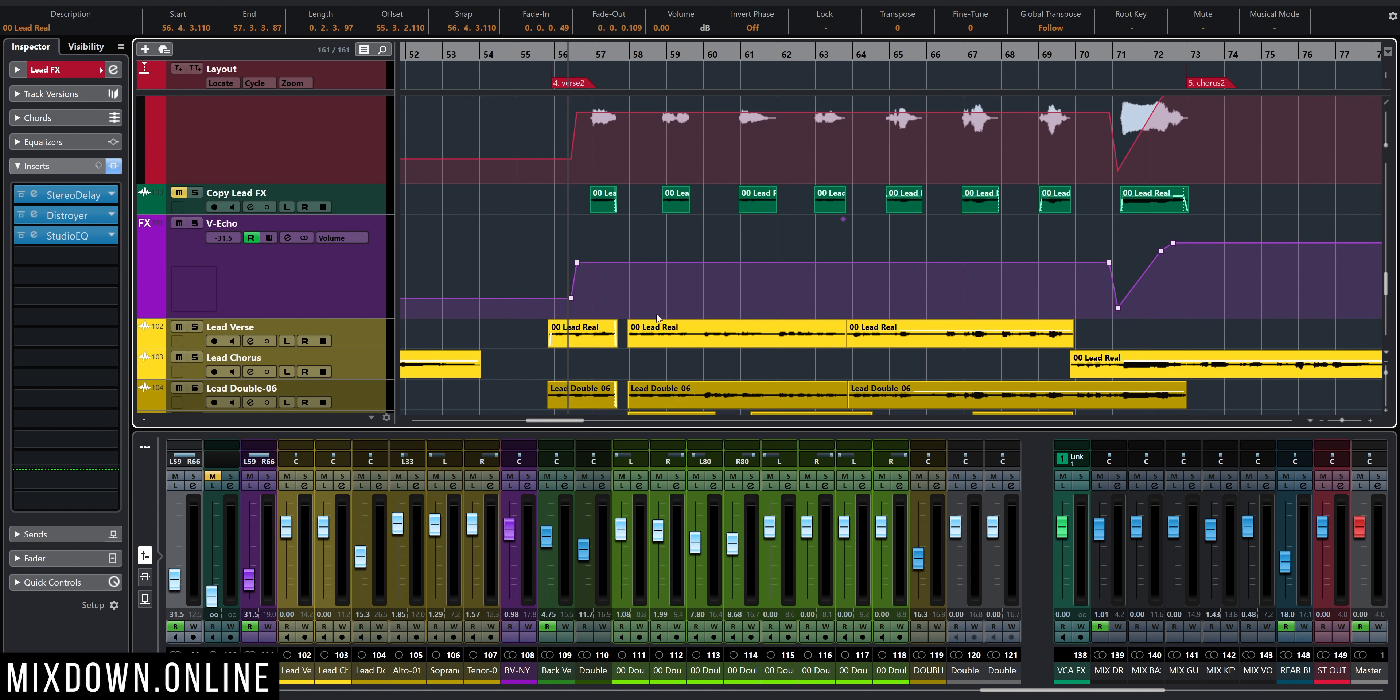
pyautogui.click(366, 346)
pyautogui.scroll(1, 845, 332)
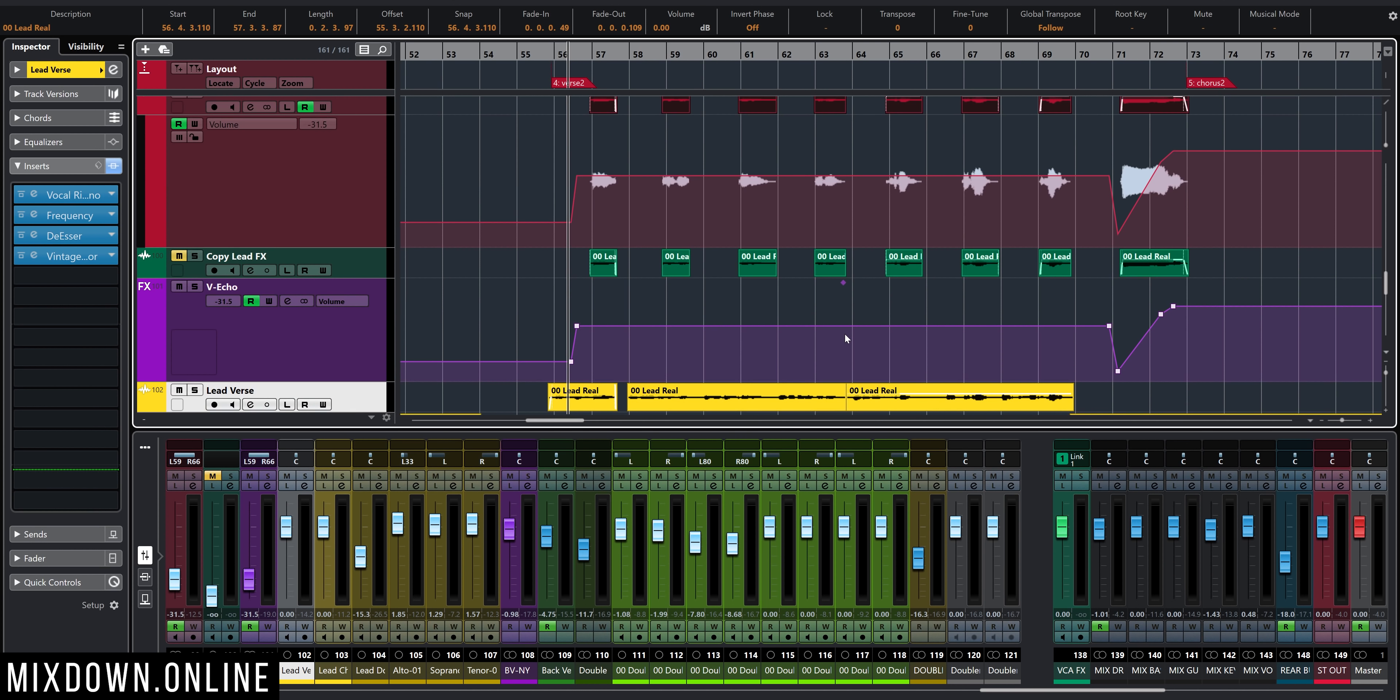
pyautogui.click(1266, 477)
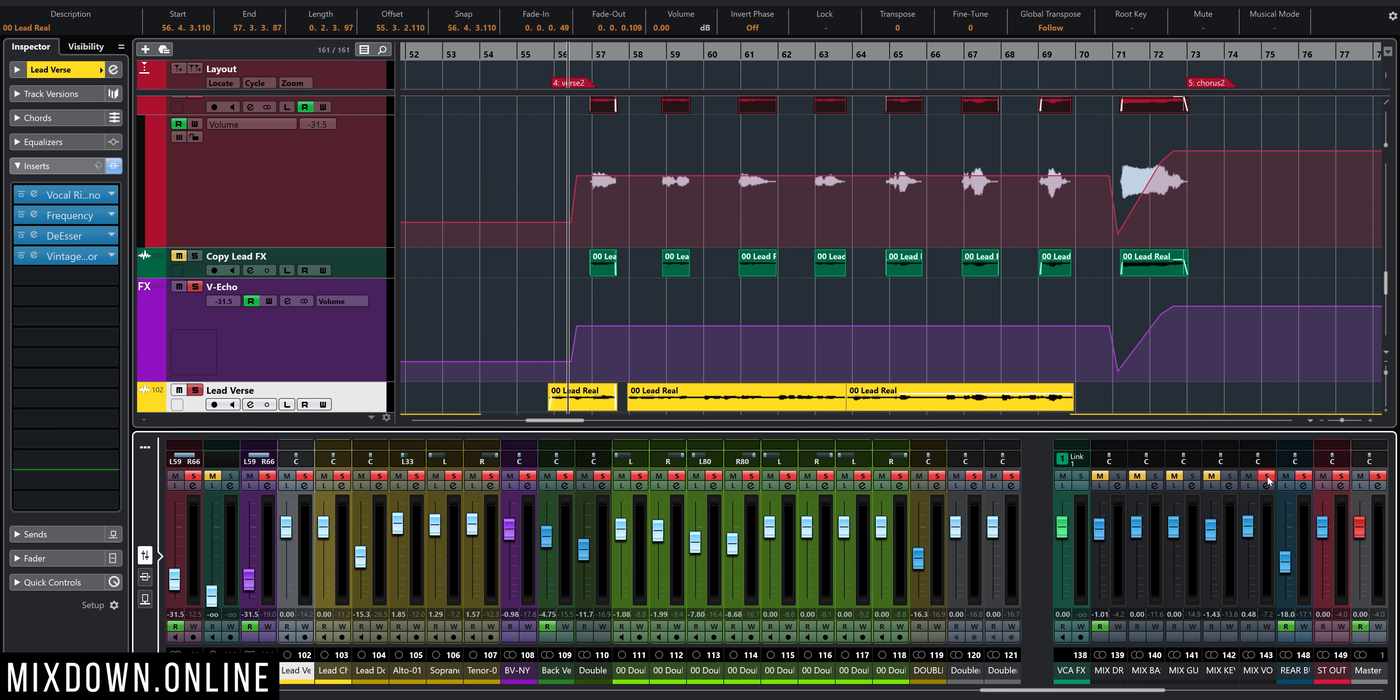
pyautogui.press('space')
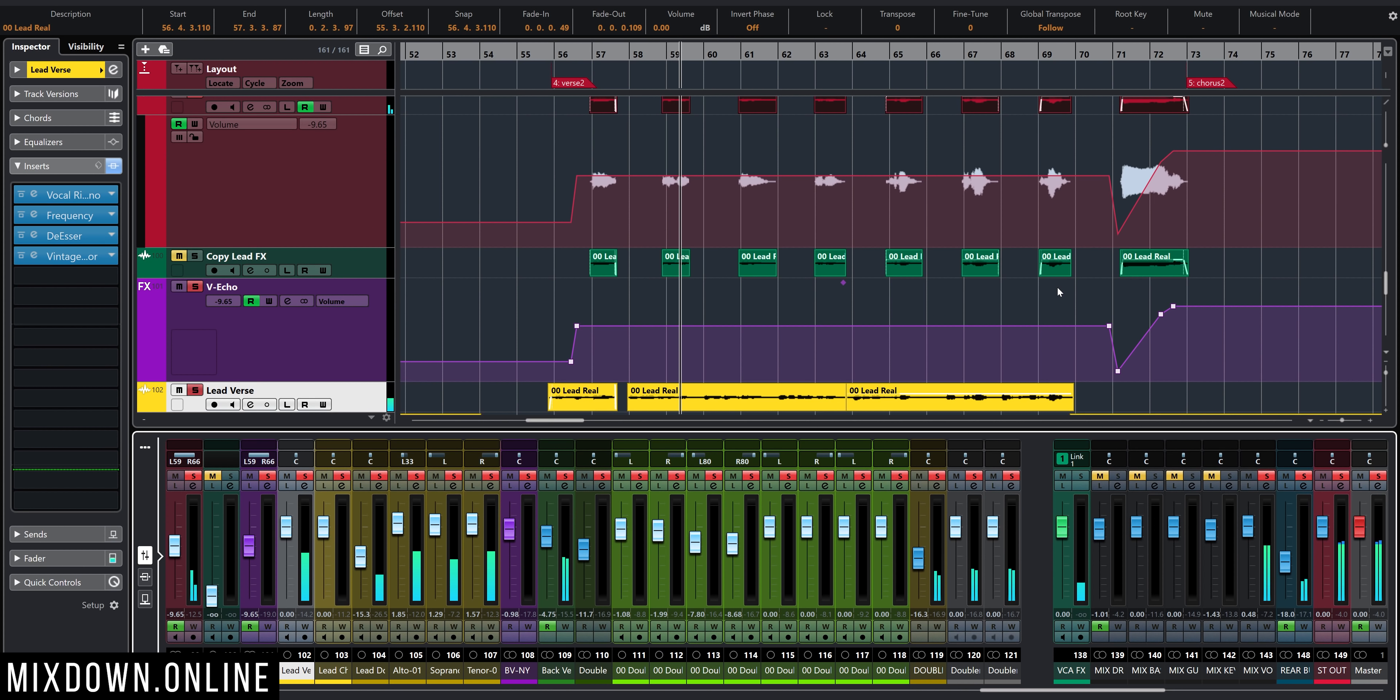
pyautogui.press('space')
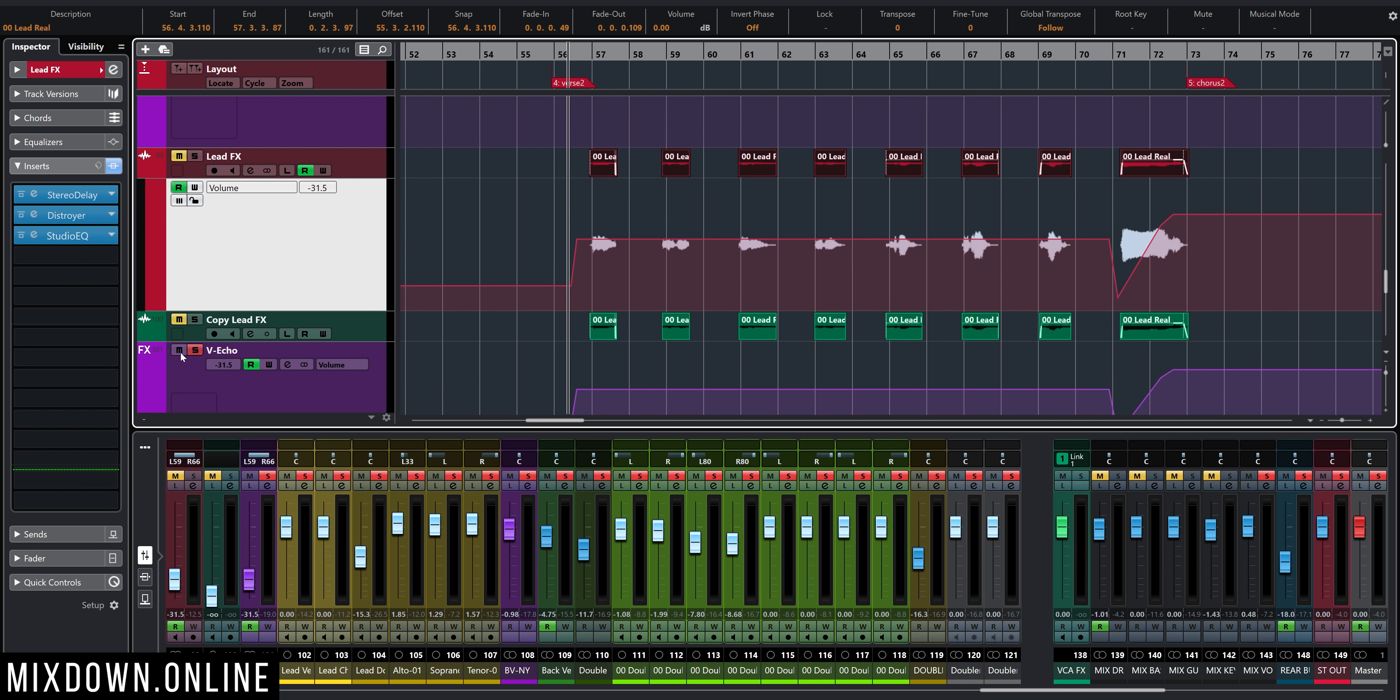
pyautogui.click(1265, 477)
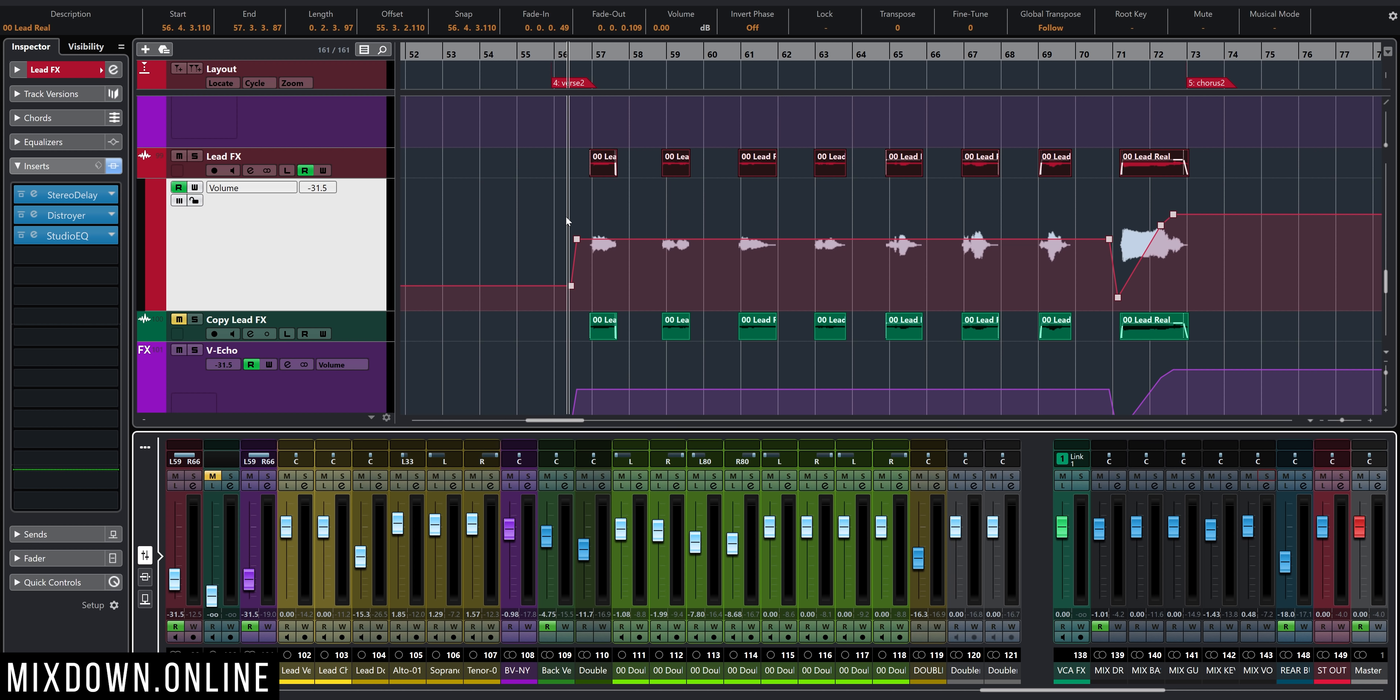
# Examine the Lead FX volume automation across the whole song and place the playhead just before bar 65.
pyautogui.scroll(-4, 729, 241)
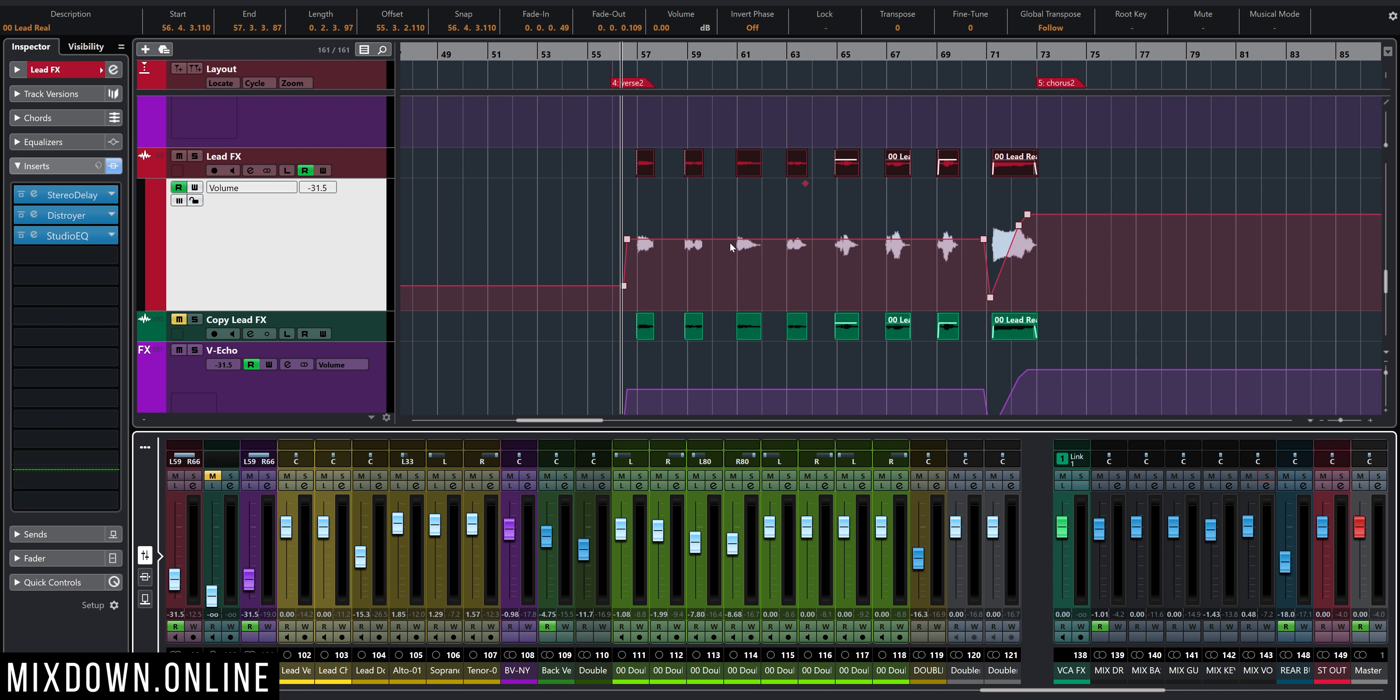
pyautogui.scroll(-5, 714, 246)
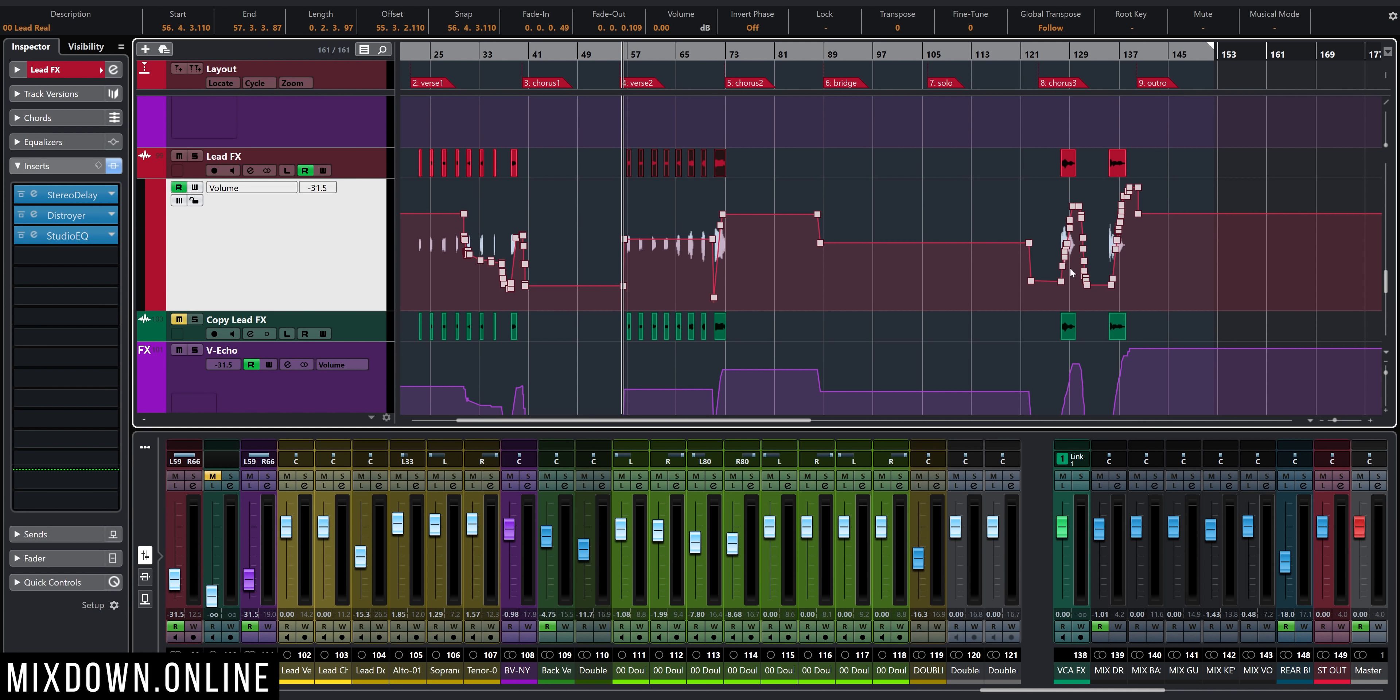
pyautogui.scroll(5, 625, 245)
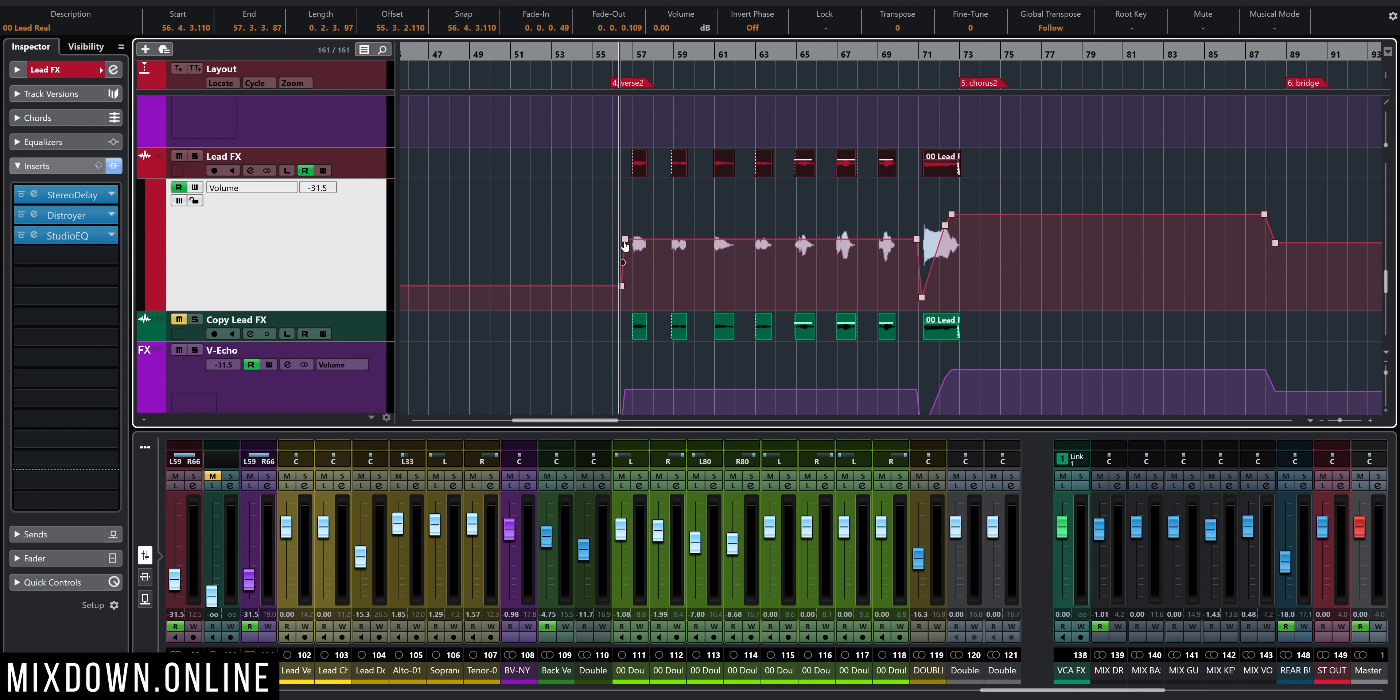
pyautogui.click(370, 166)
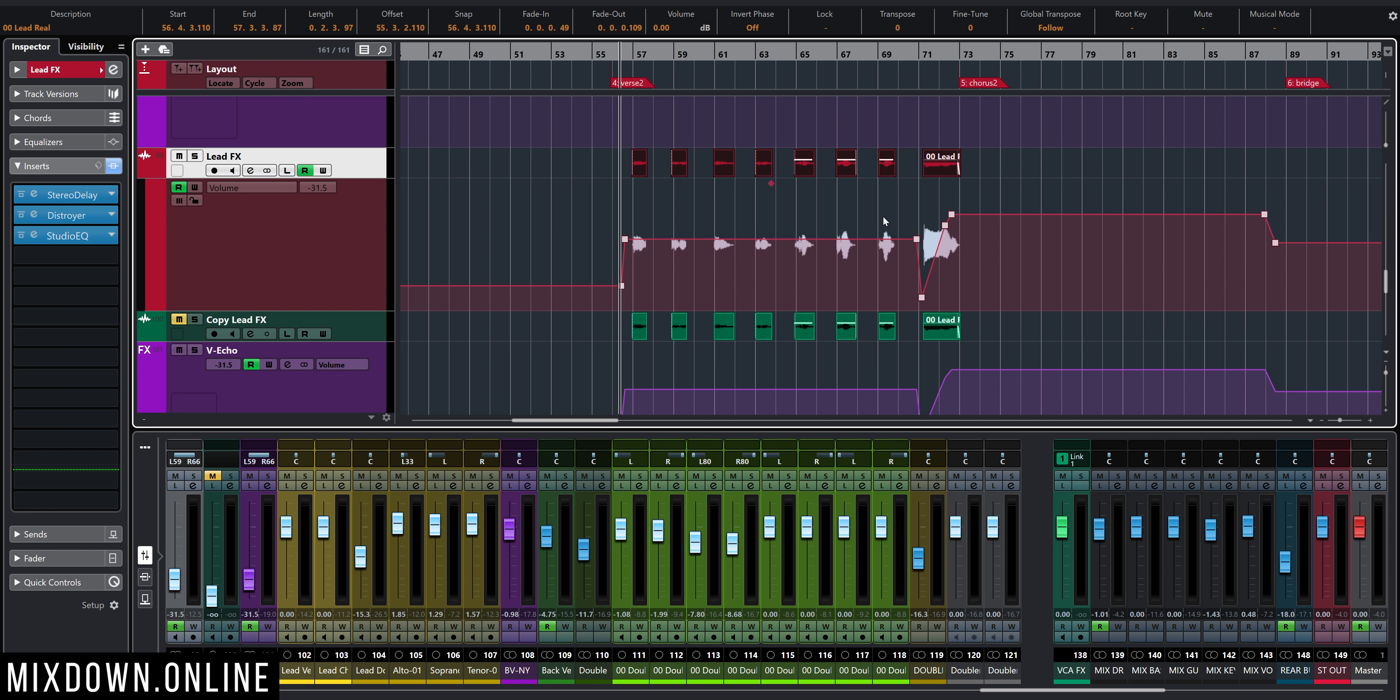
pyautogui.click(798, 55)
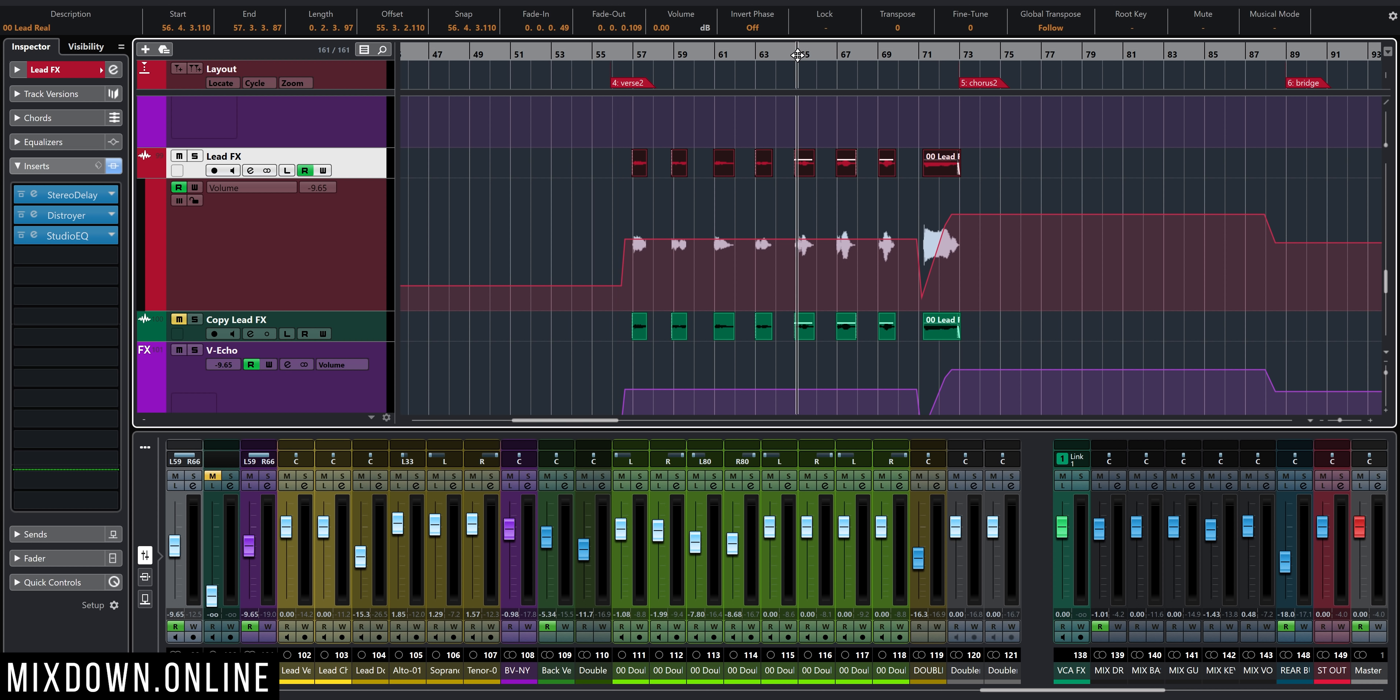
pyautogui.moveTo(798, 55); pyautogui.dragTo(791, 51)
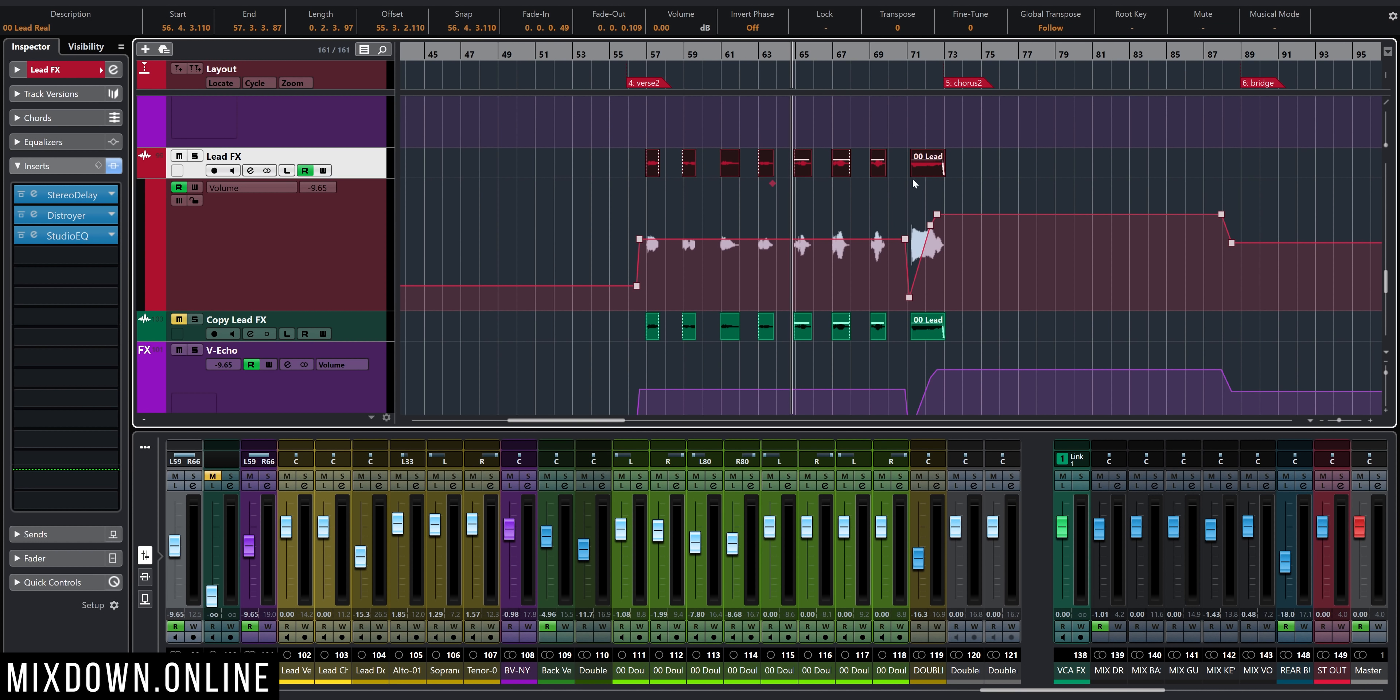
# Select the Lead Verse track and display its send slots in place of the inserts.
pyautogui.scroll(3, 929, 261)
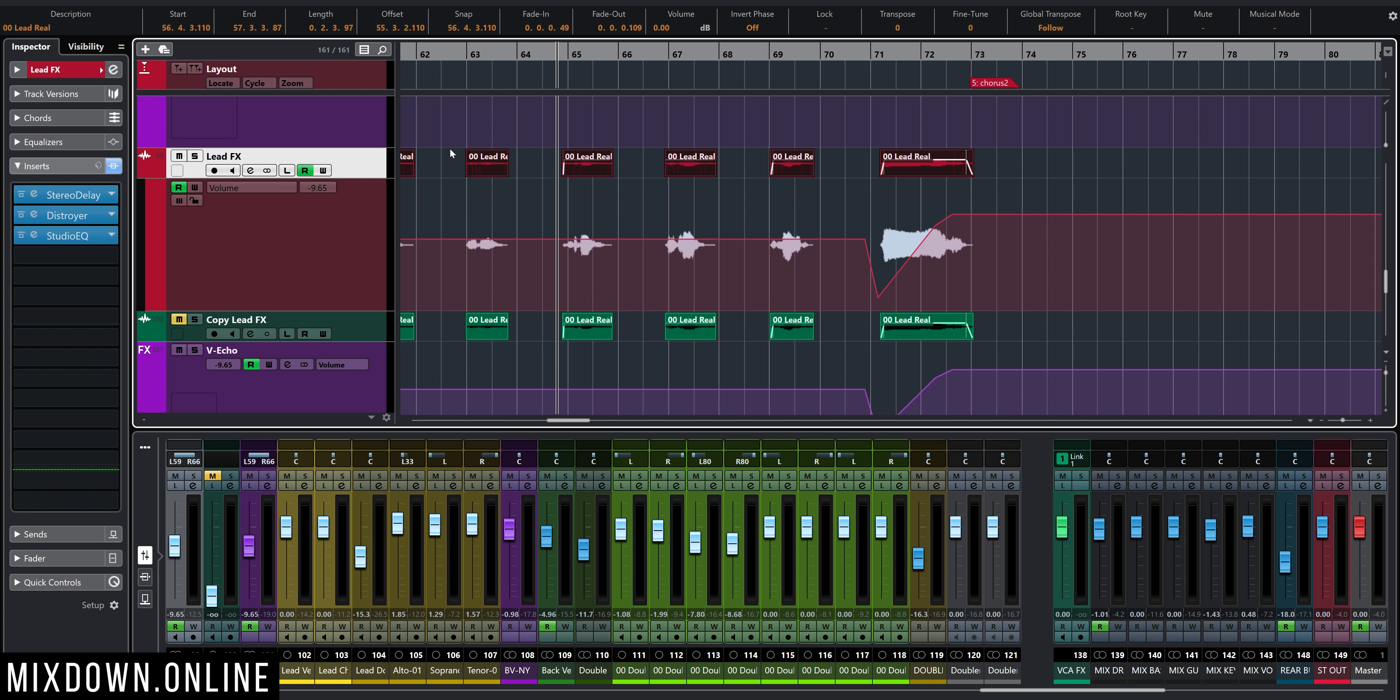
pyautogui.scroll(-3, 527, 245)
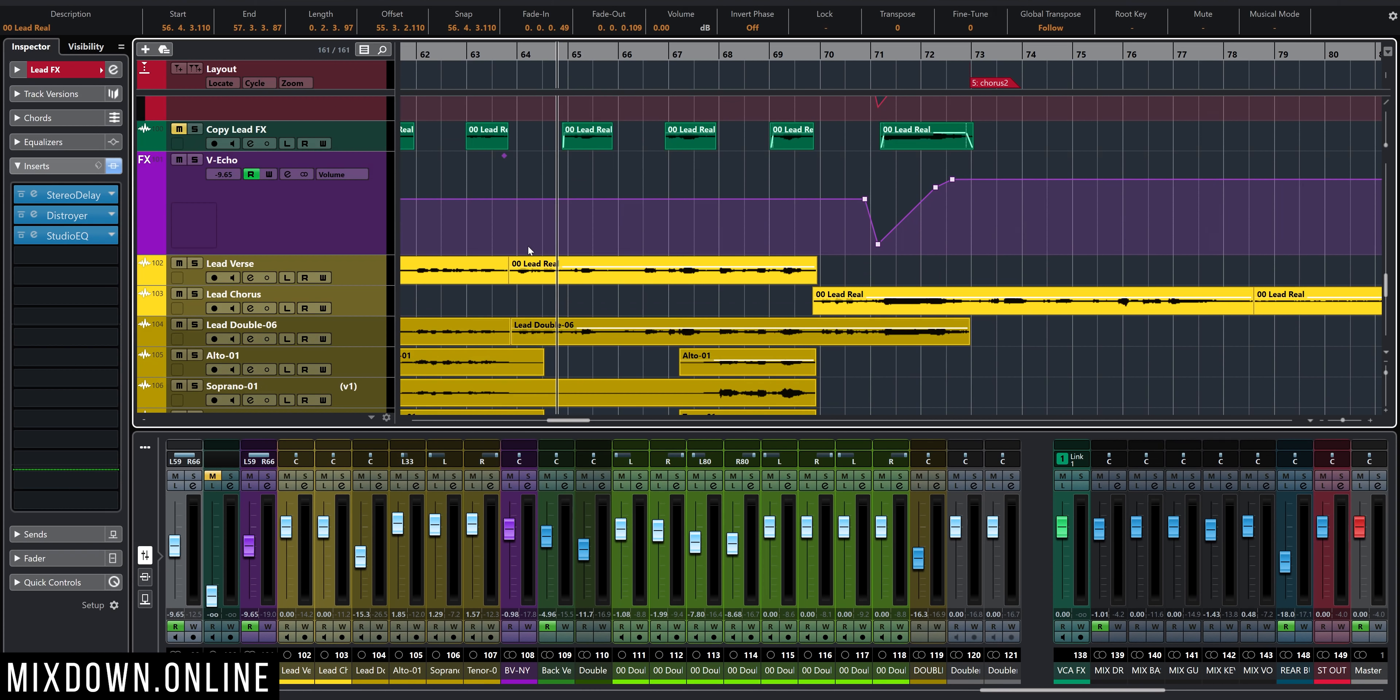
pyautogui.click(375, 281)
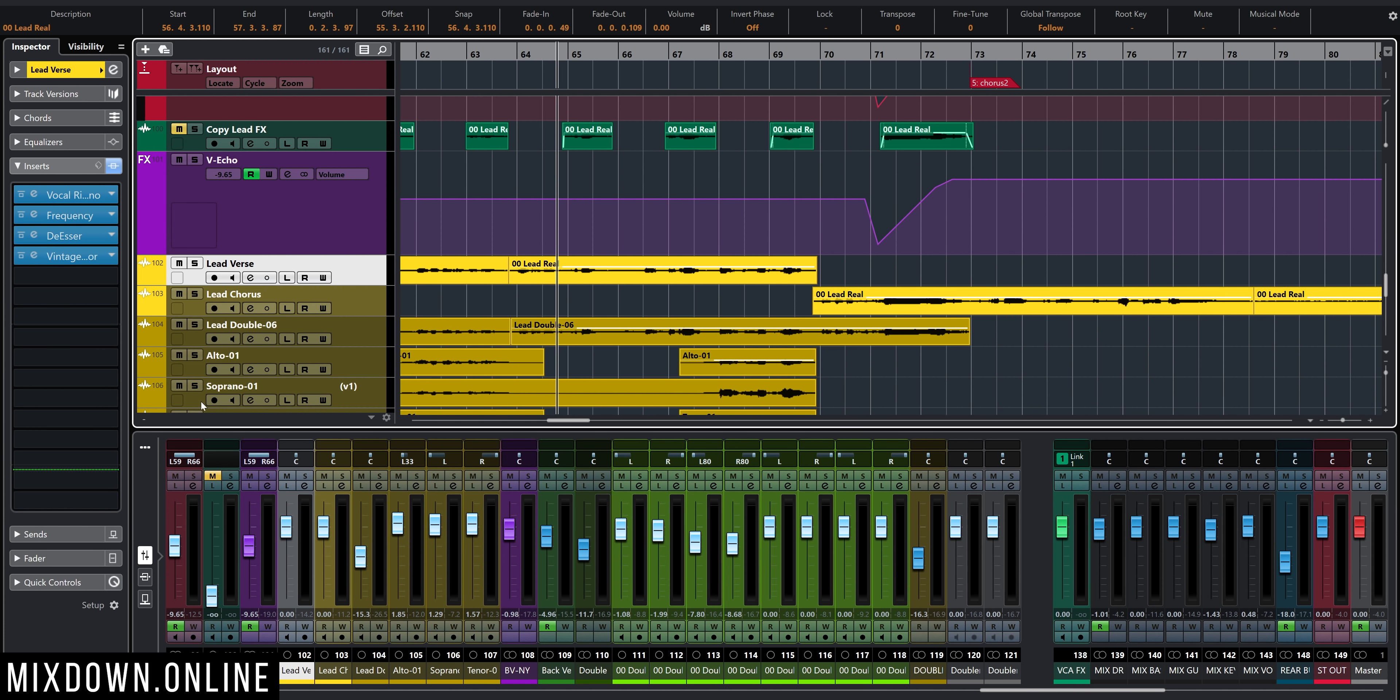
pyautogui.click(98, 540)
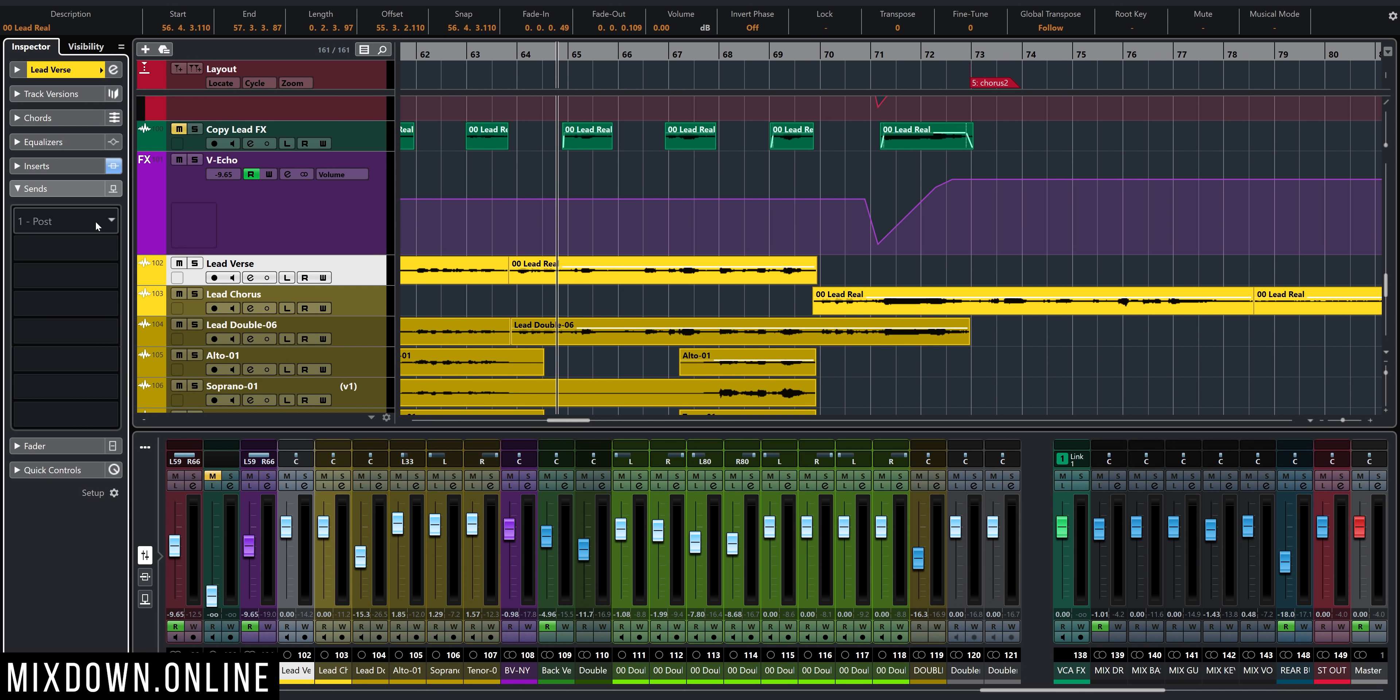